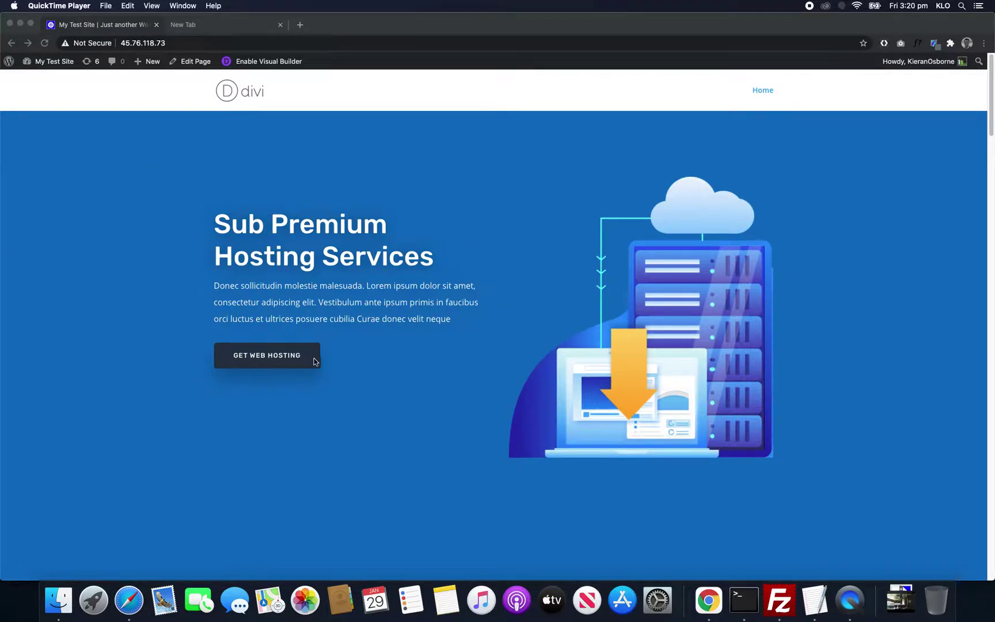
Bring Chrome forward and enable the Visual Builder on the homepage.
{"action": "left_click", "coordinate": [416, 349]}
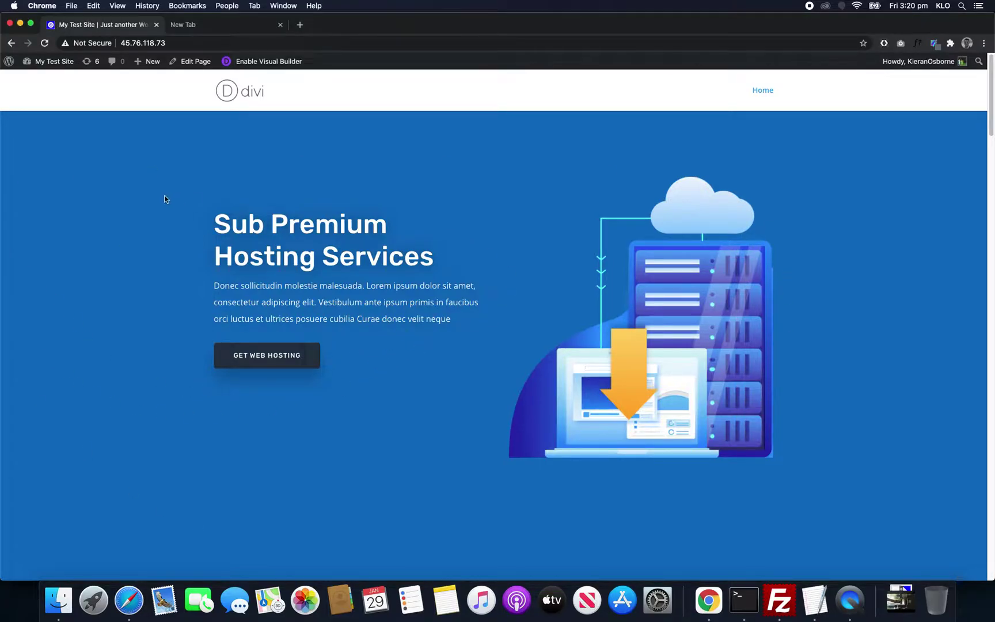
{"action": "left_click", "coordinate": [261, 61]}
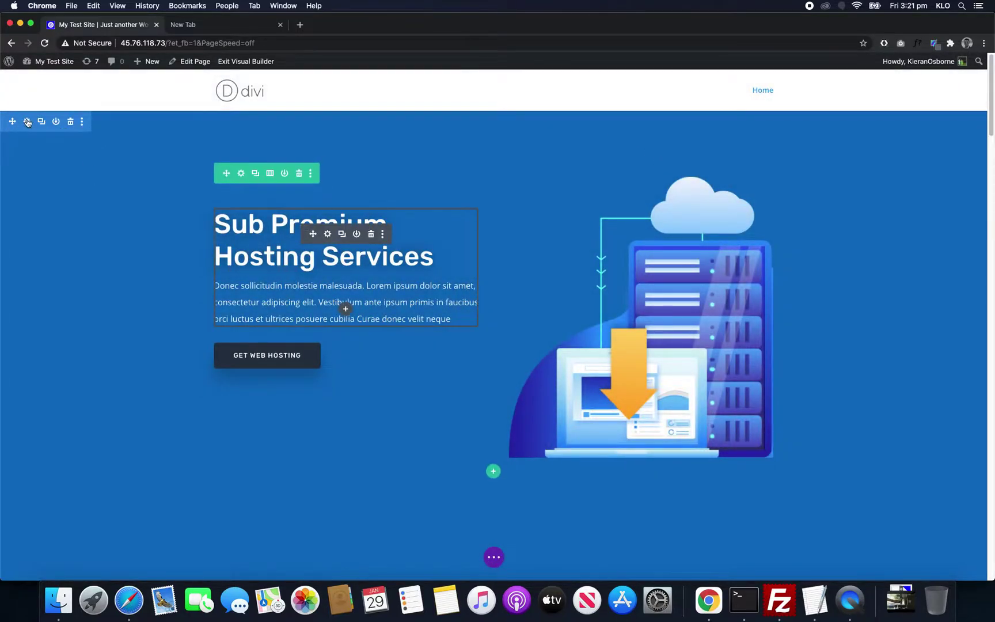
Delete the hero section's blue background colour and show its video background options.
{"action": "left_click", "coordinate": [27, 122]}
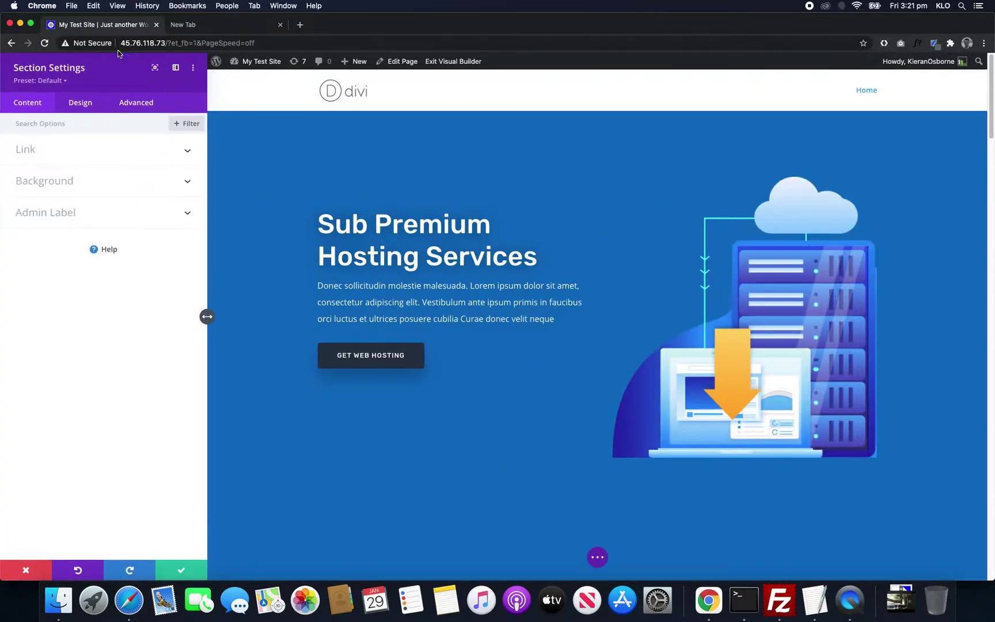
{"action": "left_click", "coordinate": [99, 193]}
{"action": "mouse_move", "coordinate": [141, 310]}
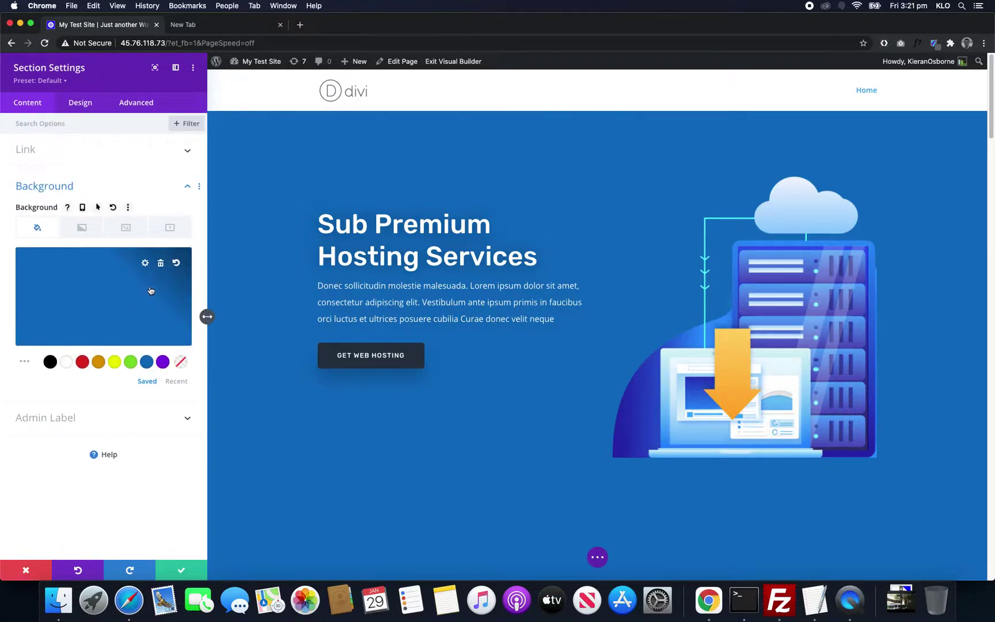
{"action": "left_click", "coordinate": [162, 265]}
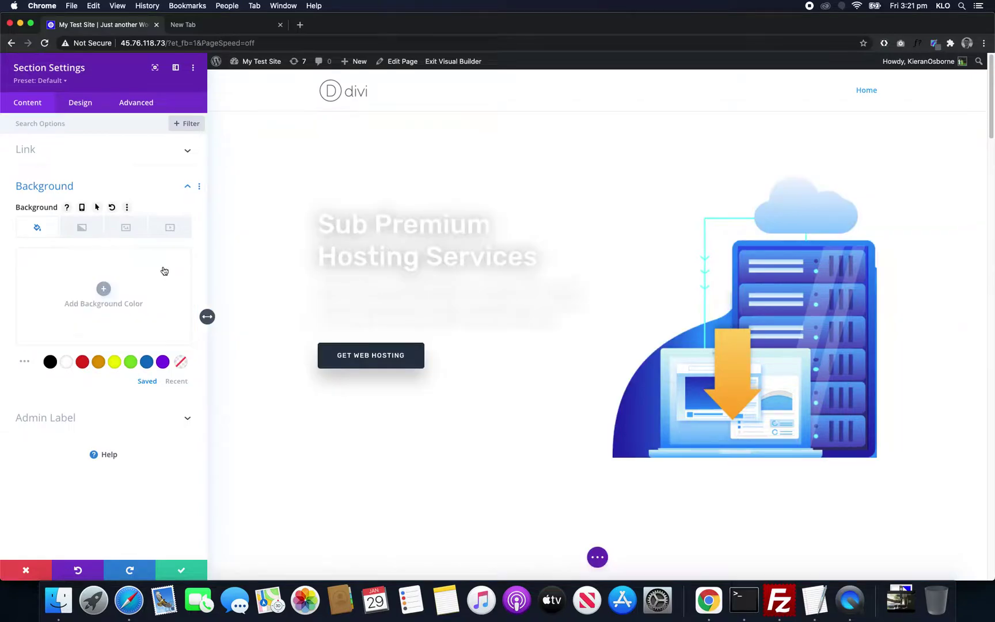
{"action": "left_click", "coordinate": [168, 228]}
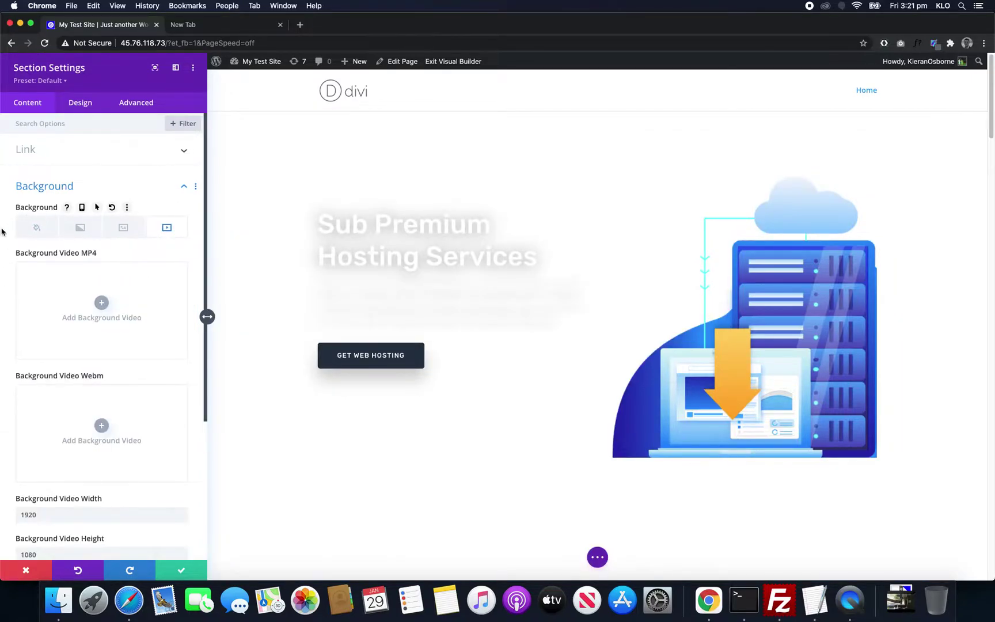
Choose video-2.mp4 (22 MB, 1920 × 1080) from the media library as the MP4 background.
{"action": "left_click", "coordinate": [102, 303]}
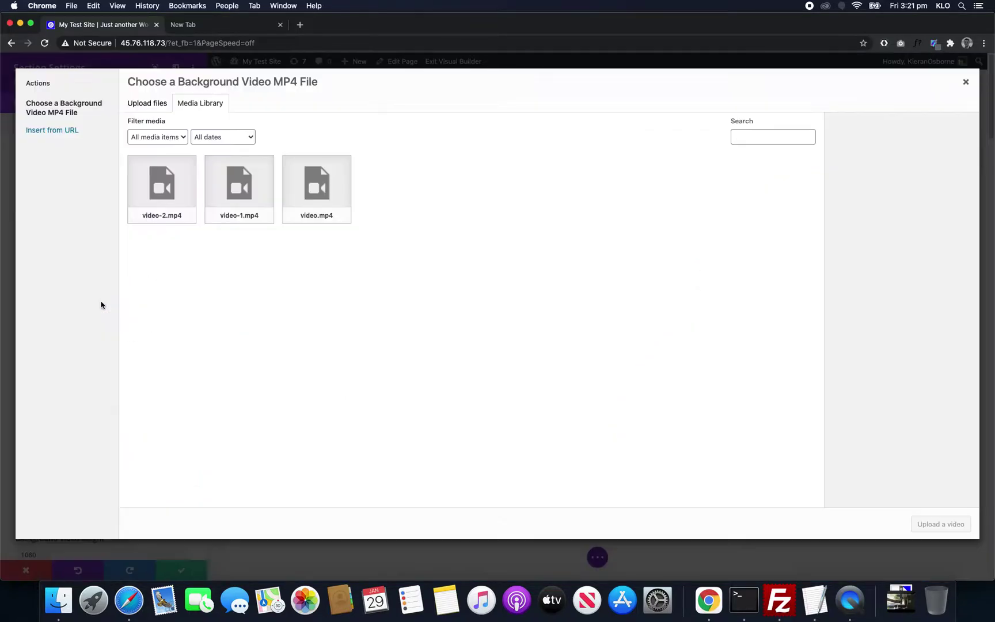
{"action": "left_click", "coordinate": [145, 216]}
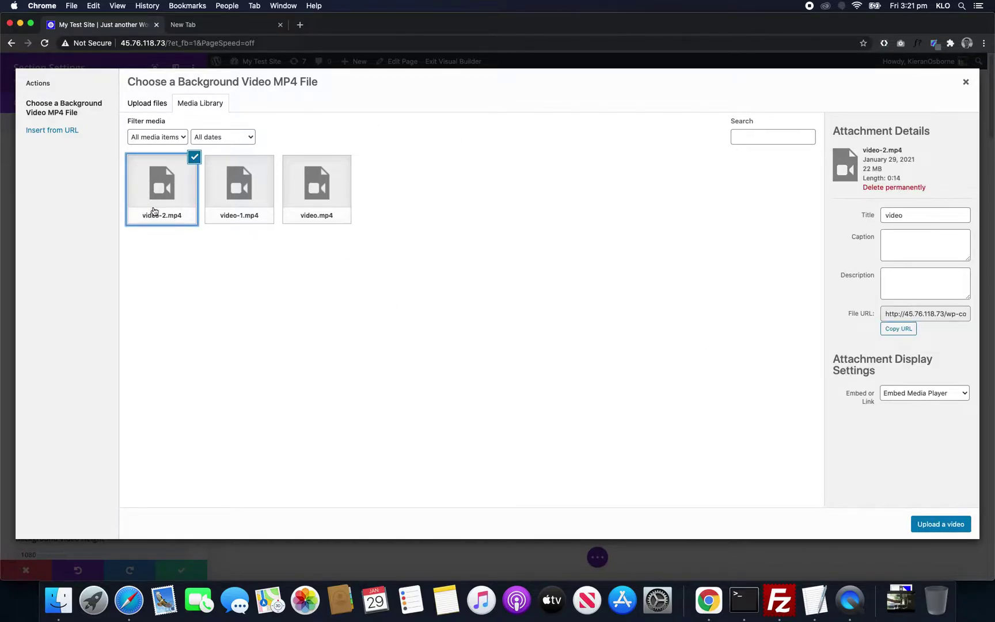
{"action": "left_click", "coordinate": [866, 169]}
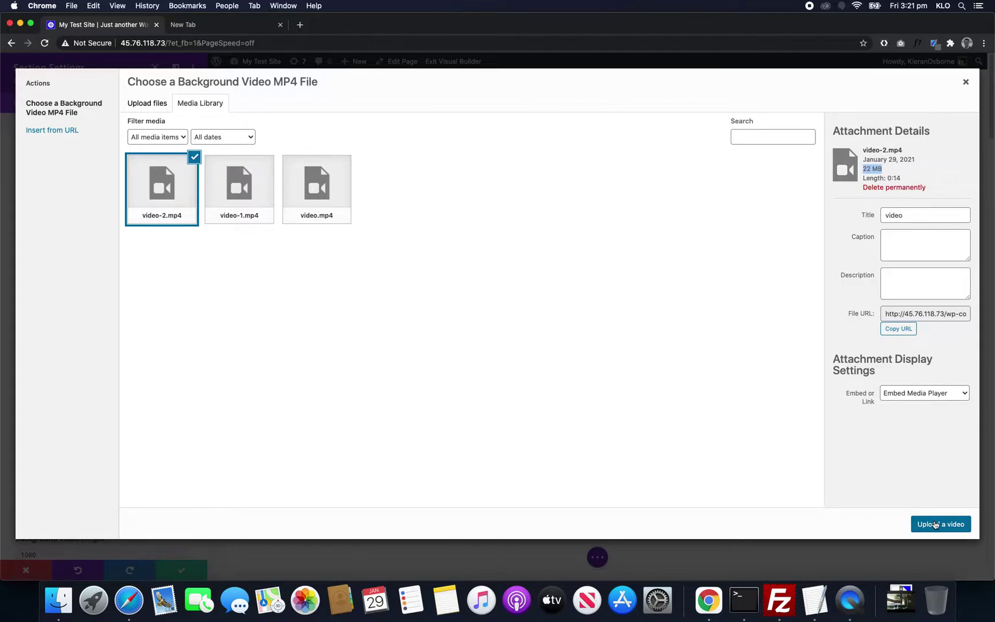
{"action": "left_click", "coordinate": [935, 525]}
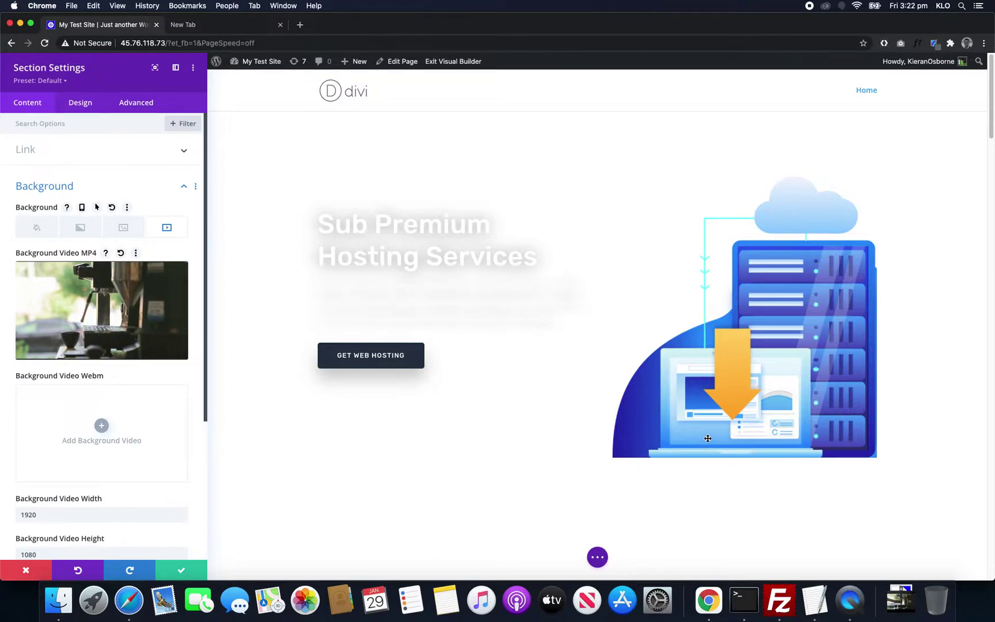
Set the Background Video Width to 1920 and Height to 1080.
{"action": "scroll", "coordinate": [442, 303], "scroll_direction": "down", "scroll_amount": 3}
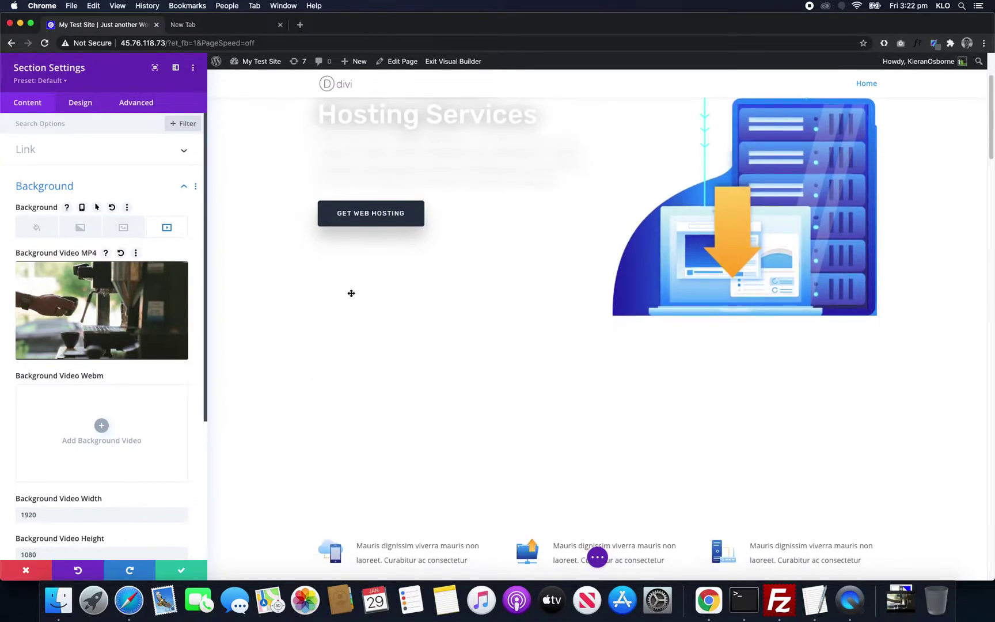
{"action": "scroll", "coordinate": [80, 467], "scroll_direction": "down", "scroll_amount": 2}
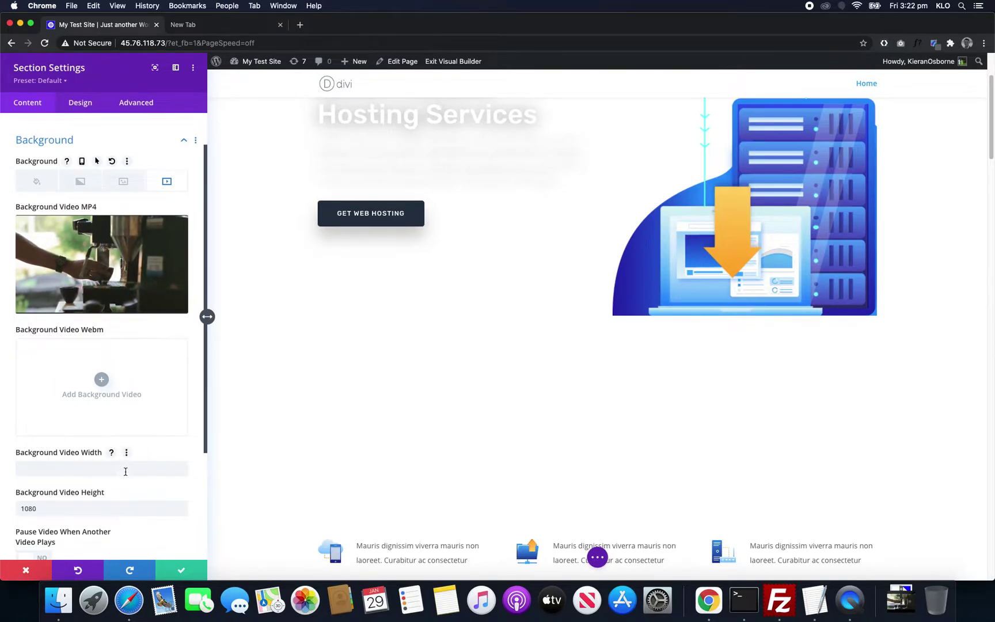
{"action": "left_click", "coordinate": [131, 494]}
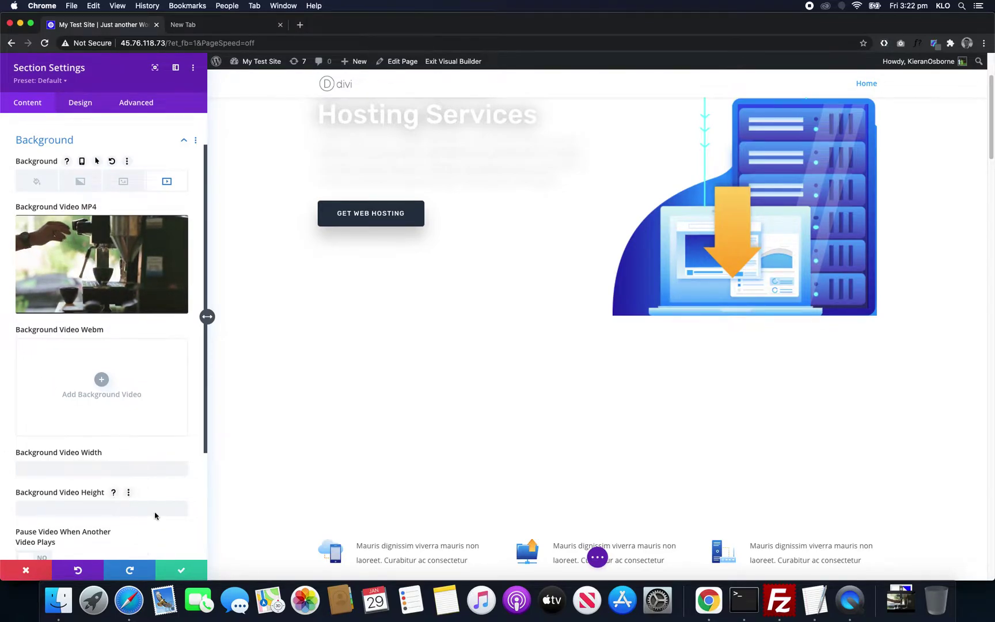
{"action": "scroll", "coordinate": [129, 461], "scroll_direction": "down", "scroll_amount": 3}
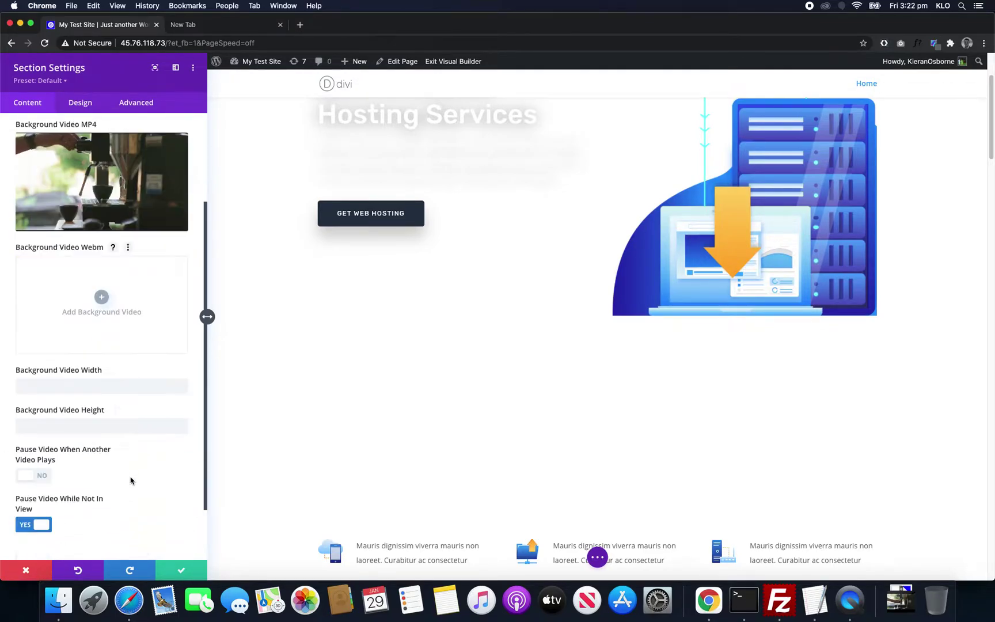
{"action": "left_click", "coordinate": [49, 386]}
{"action": "scroll", "coordinate": [126, 316], "scroll_direction": "up", "scroll_amount": 5}
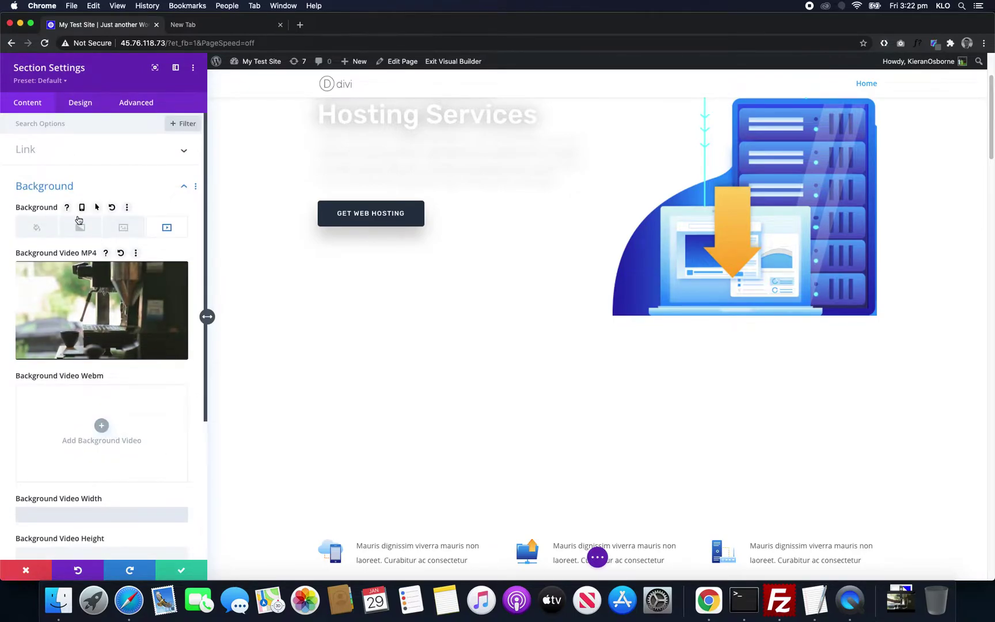
{"action": "scroll", "coordinate": [461, 299], "scroll_direction": "up", "scroll_amount": 3}
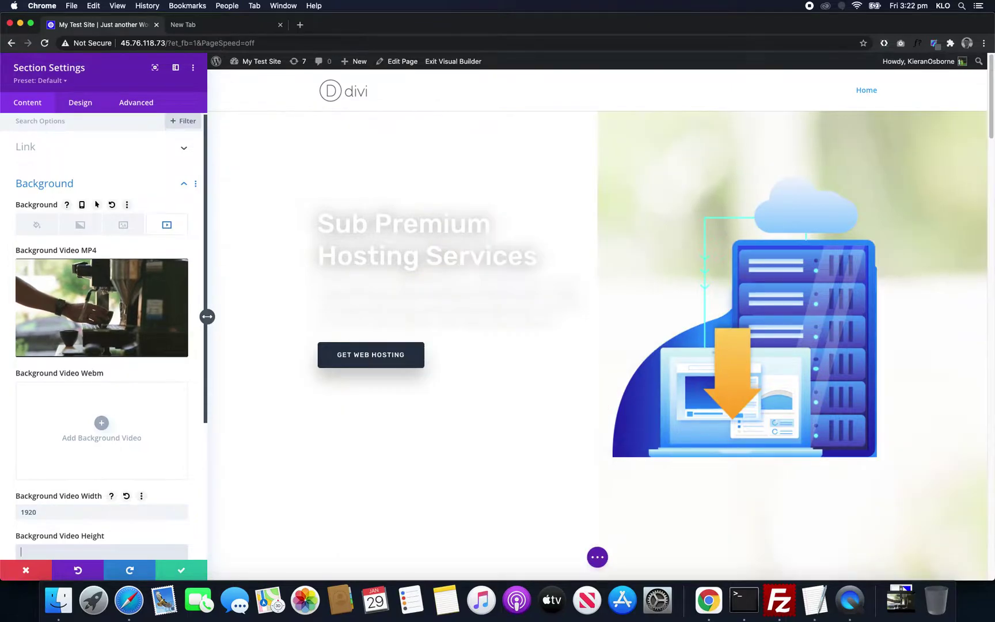
{"action": "type", "text": "1080"}
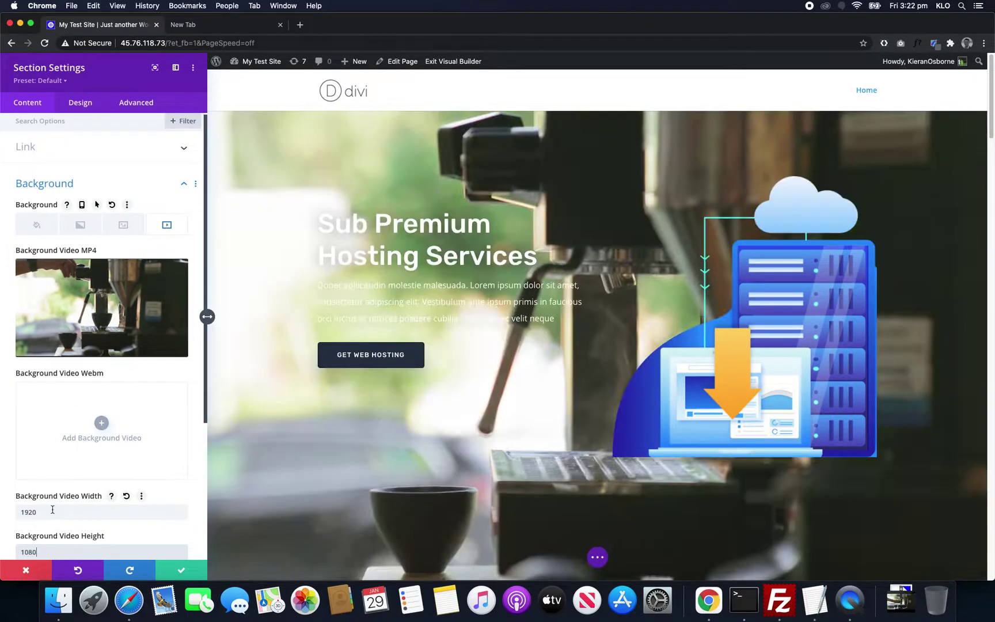
Apply the hero section settings and expand the page-level toolbar with preview sizes.
{"action": "left_click", "coordinate": [186, 573]}
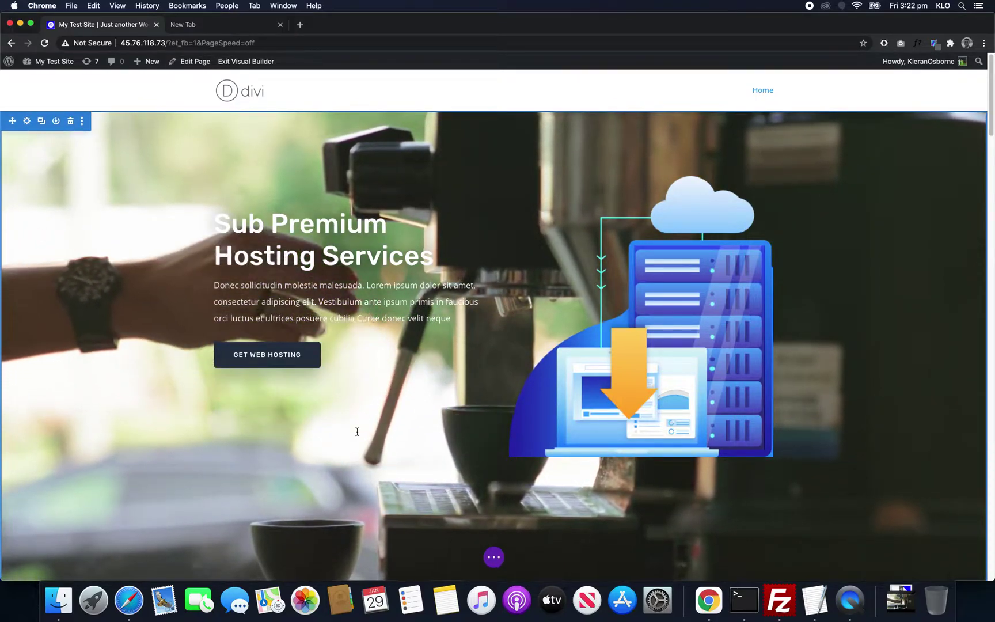
{"action": "left_click", "coordinate": [491, 558]}
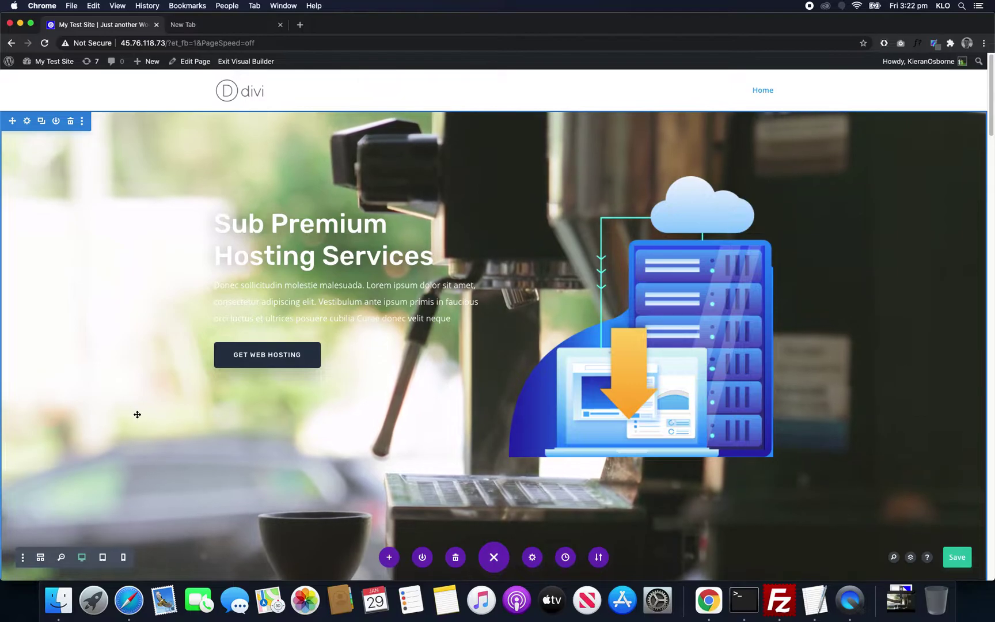
{"action": "left_click", "coordinate": [105, 560]}
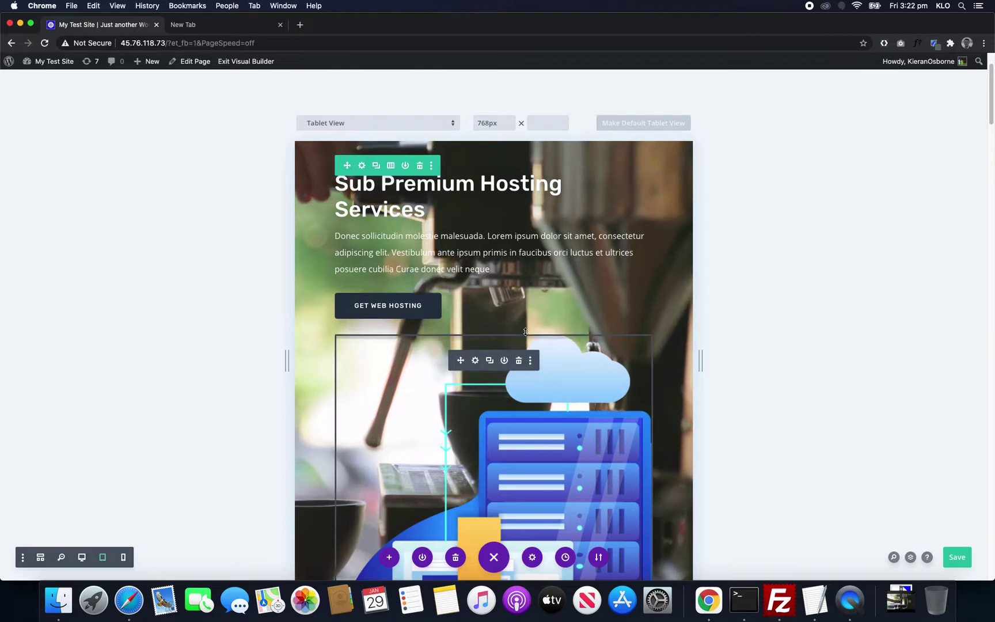
{"action": "left_click", "coordinate": [123, 557]}
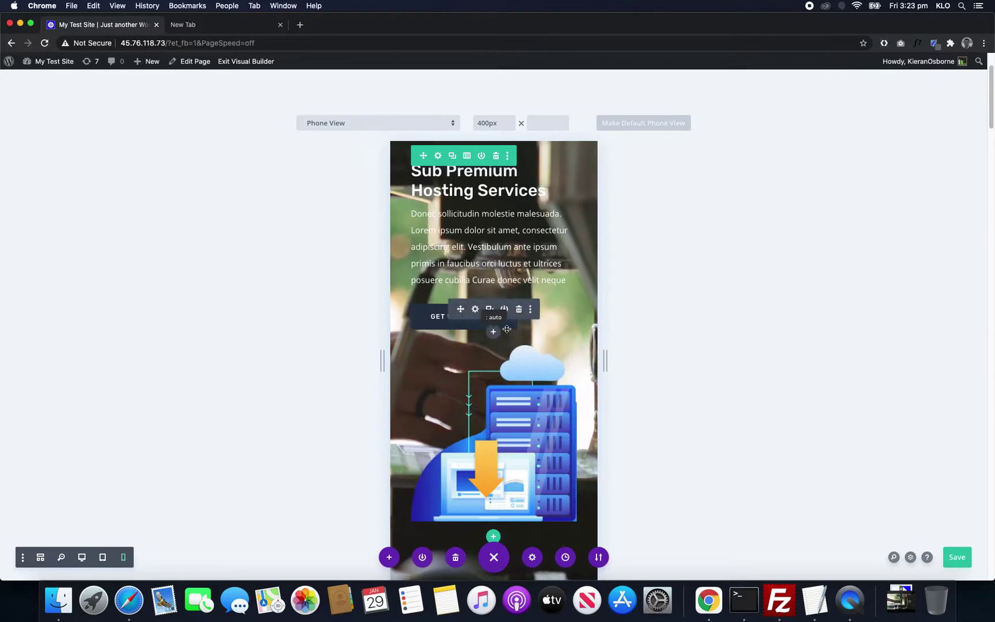
{"action": "left_click_drag", "start_coordinate": [606, 360], "coordinate": [853, 382]}
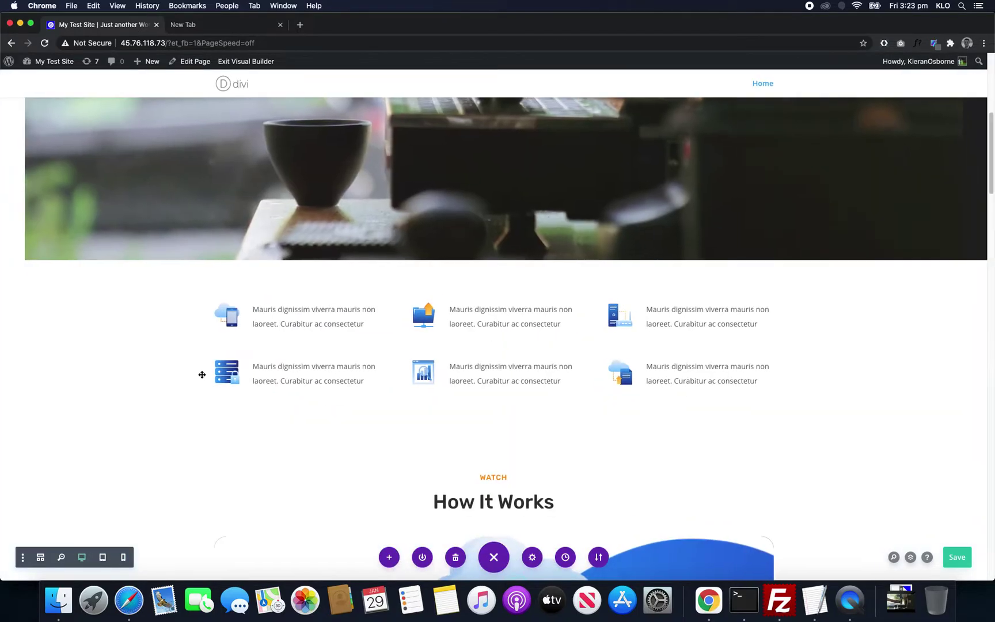
{"action": "scroll", "coordinate": [223, 445], "scroll_direction": "up", "scroll_amount": 5}
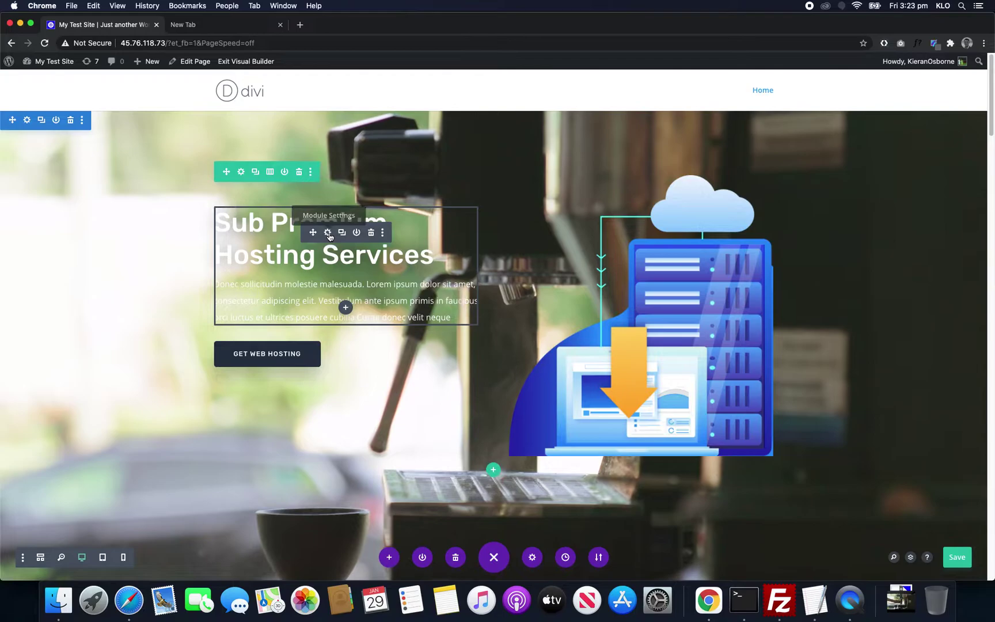
{"action": "left_click", "coordinate": [328, 234]}
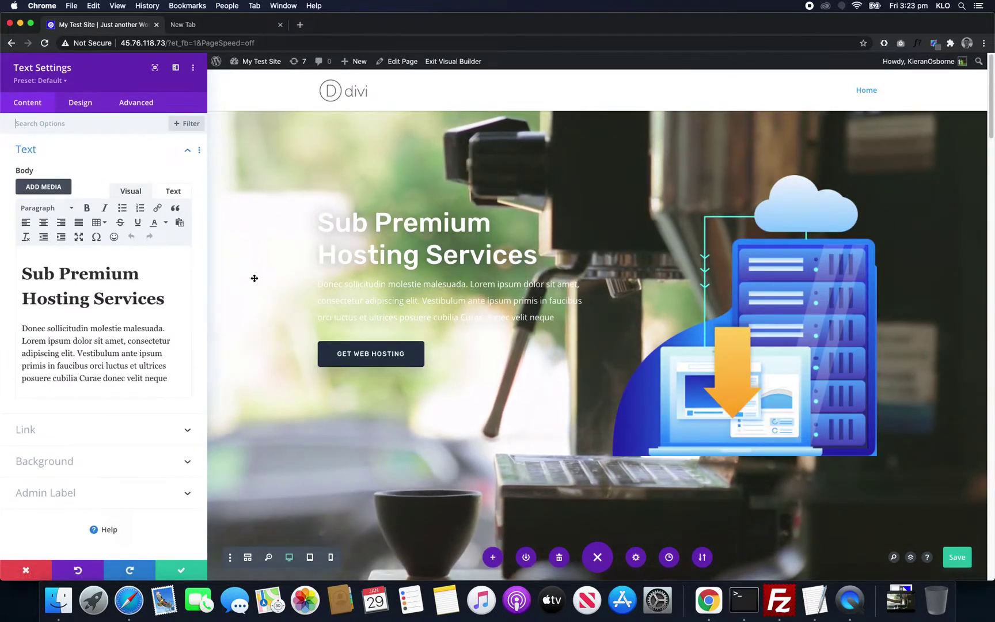
{"action": "left_click", "coordinate": [83, 110]}
{"action": "left_click", "coordinate": [55, 190]}
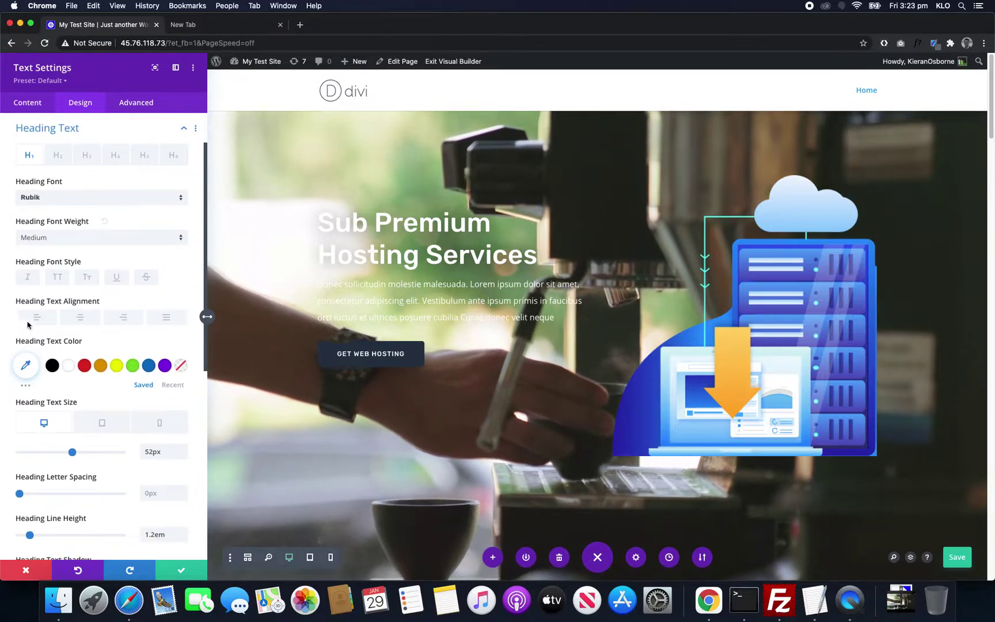
{"action": "left_click", "coordinate": [52, 366]}
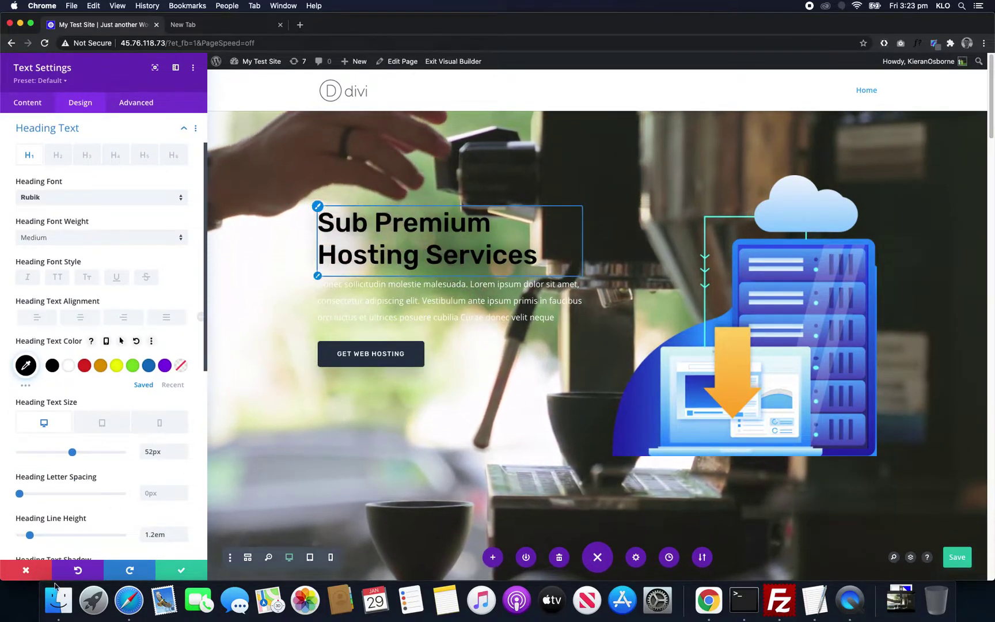
{"action": "left_click", "coordinate": [25, 570]}
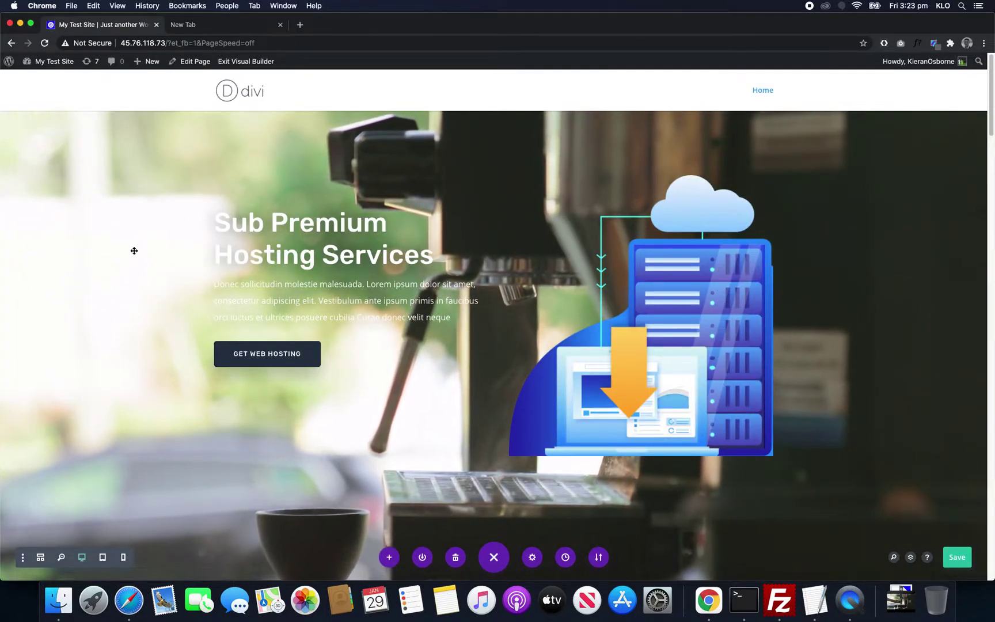
Paste the black overlay CSS rules into the hero section's Custom CSS Before box.
{"action": "mouse_move", "coordinate": [177, 160]}
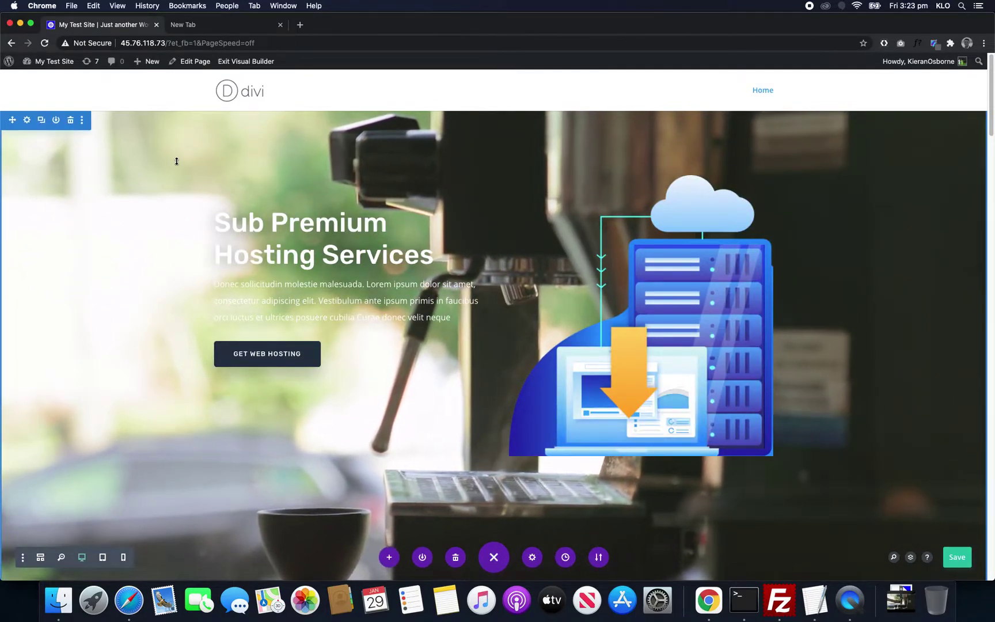
{"action": "left_click", "coordinate": [27, 121]}
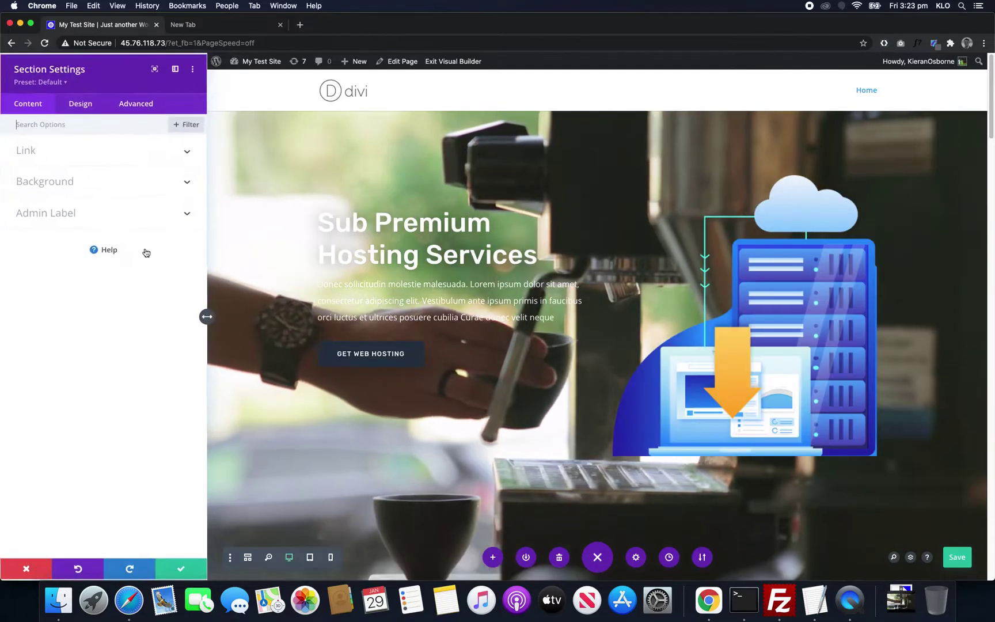
{"action": "left_click", "coordinate": [145, 105]}
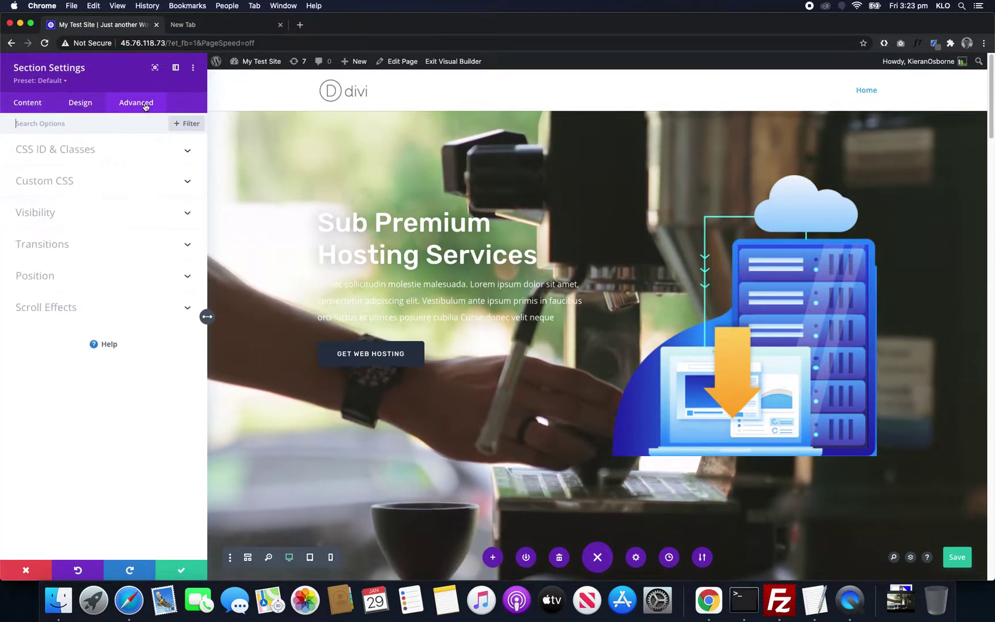
{"action": "left_click", "coordinate": [89, 182]}
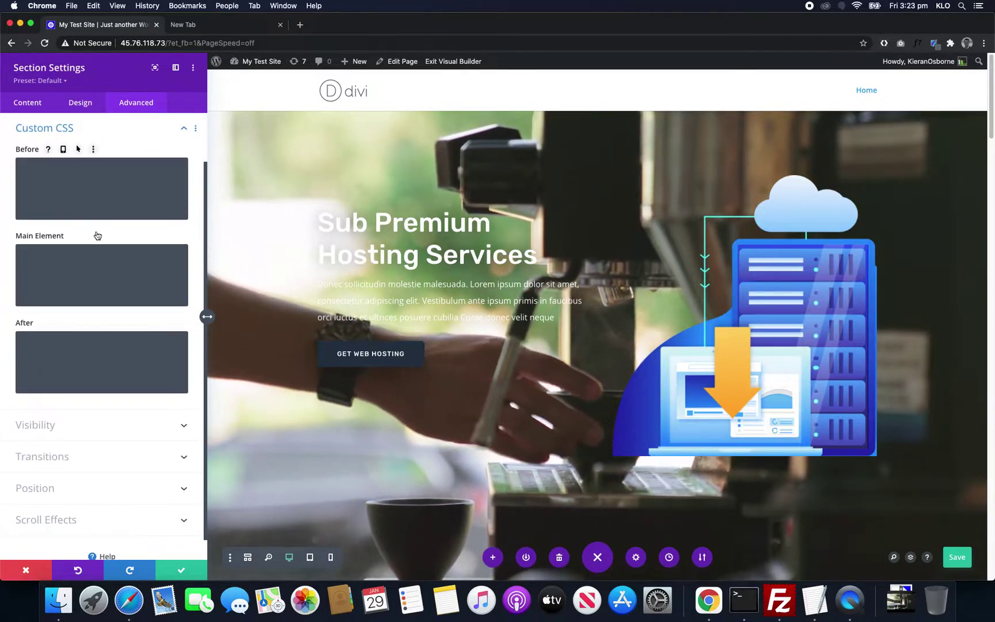
{"action": "left_click", "coordinate": [45, 191]}
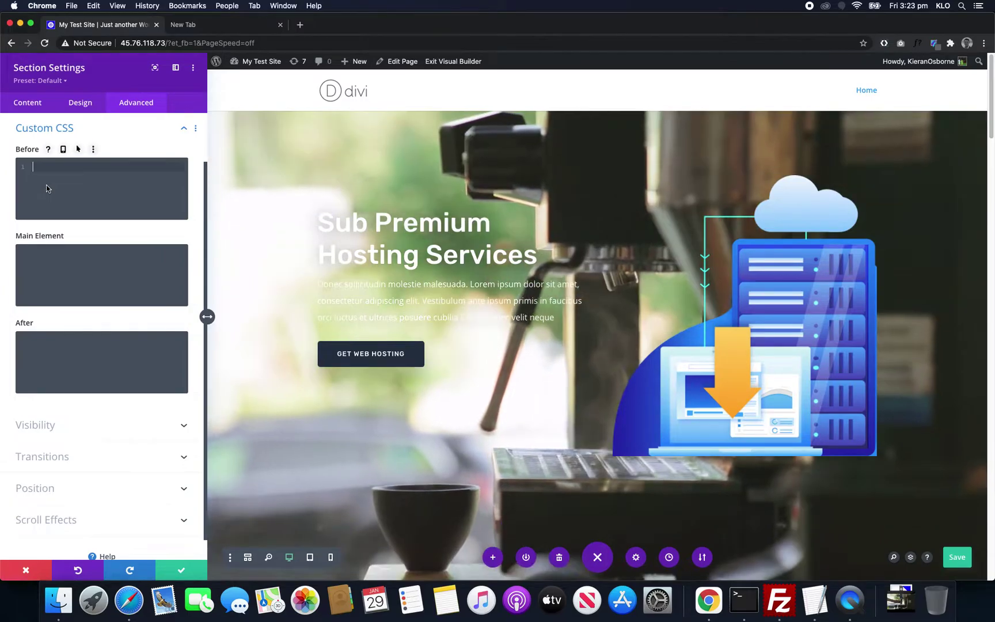
{"action": "type", "text": "content: \"\";     display: block;     position: absolute;     top: 0;     left: 0;     width: 100%;     height: 100%;     background-color: rgba(0,0,0,0.3);     z-index: 1;"}
{"action": "scroll", "coordinate": [96, 266], "scroll_direction": "up", "scroll_amount": 2}
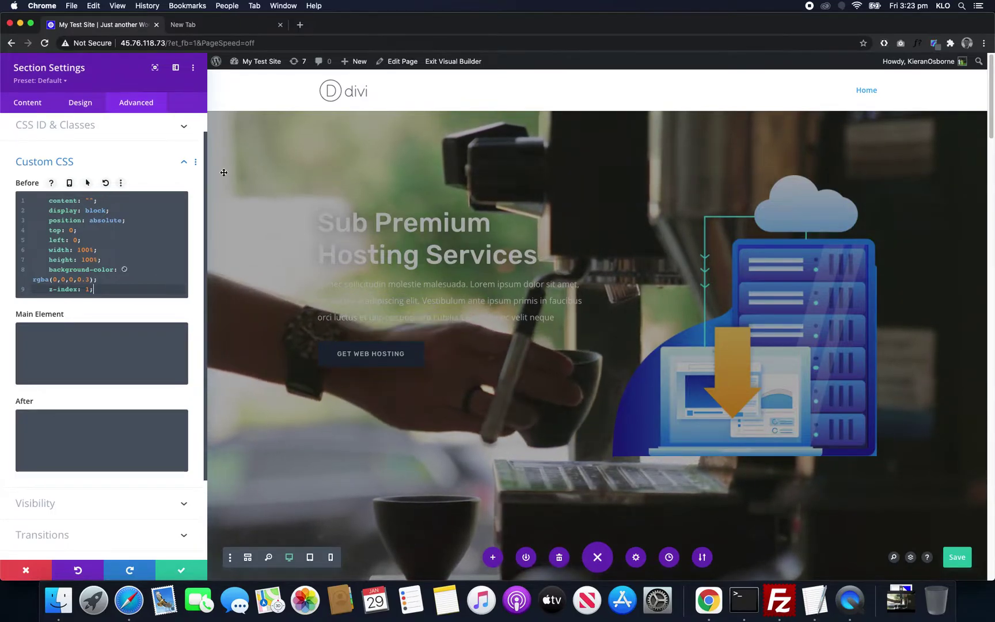
{"action": "scroll", "coordinate": [103, 275], "scroll_direction": "up", "scroll_amount": 1}
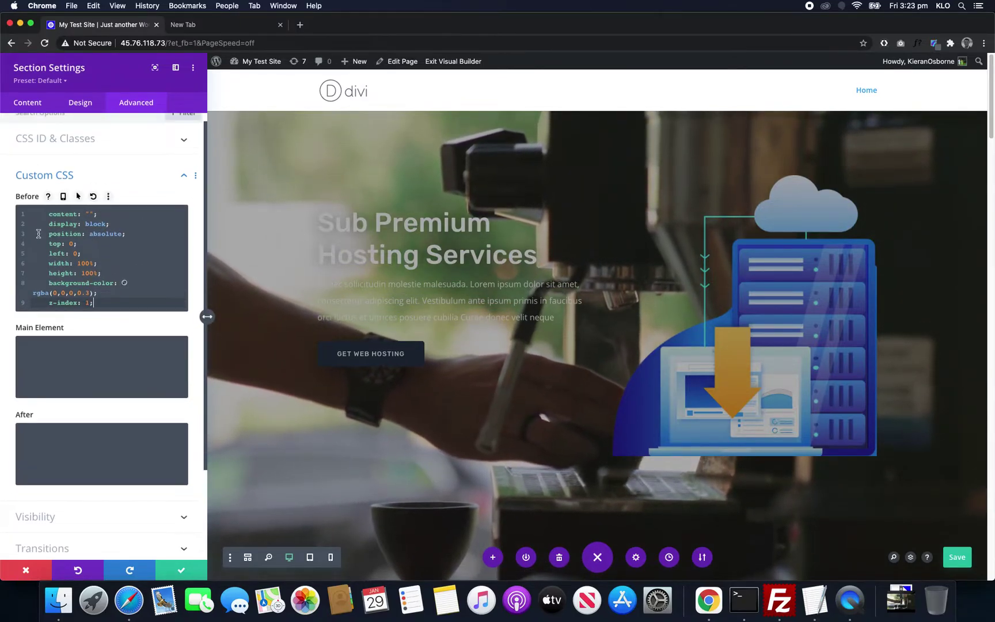
{"action": "scroll", "coordinate": [55, 281], "scroll_direction": "up", "scroll_amount": 1}
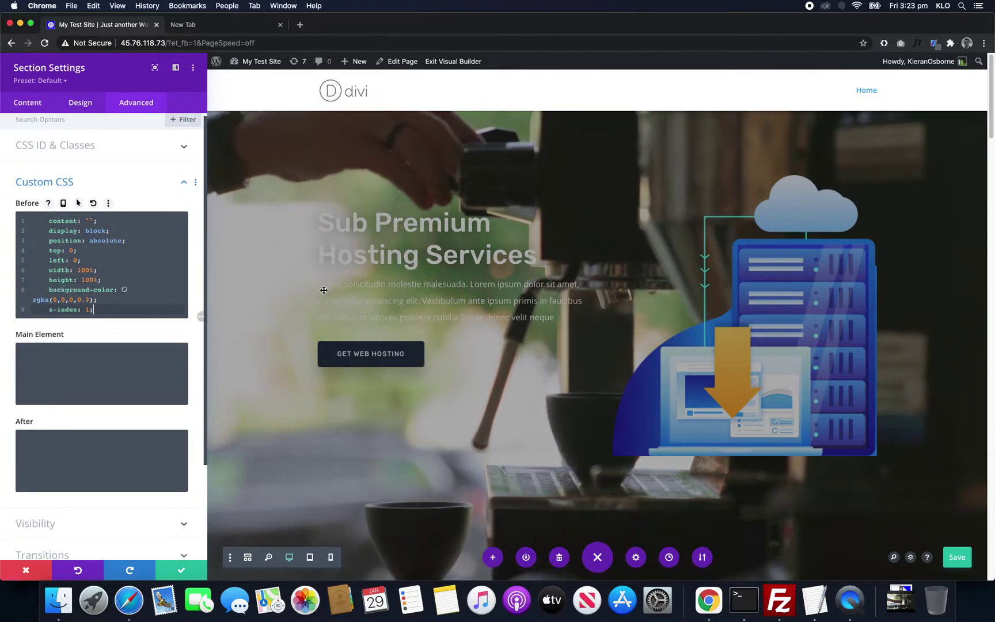
Edit the overlay's rgba alpha to .3 and close the settings to preview it.
{"action": "double_click", "coordinate": [88, 300]}
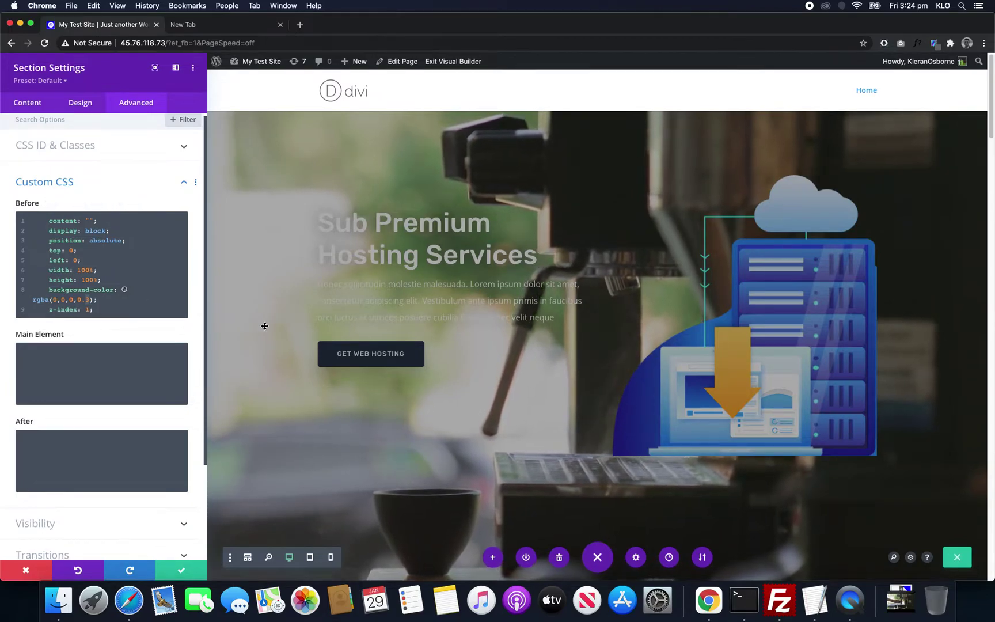
{"action": "key", "text": "BackSpace"}
{"action": "key", "text": "BackSpace"}
{"action": "key", "text": "BackSpace"}
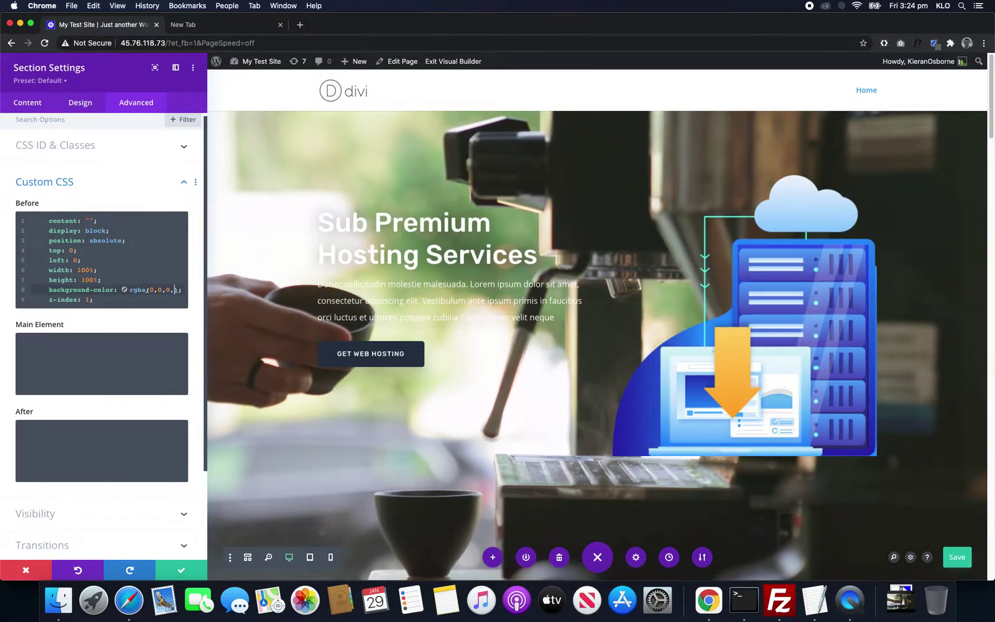
{"action": "type", "text": "1"}
{"action": "key", "text": "BackSpace"}
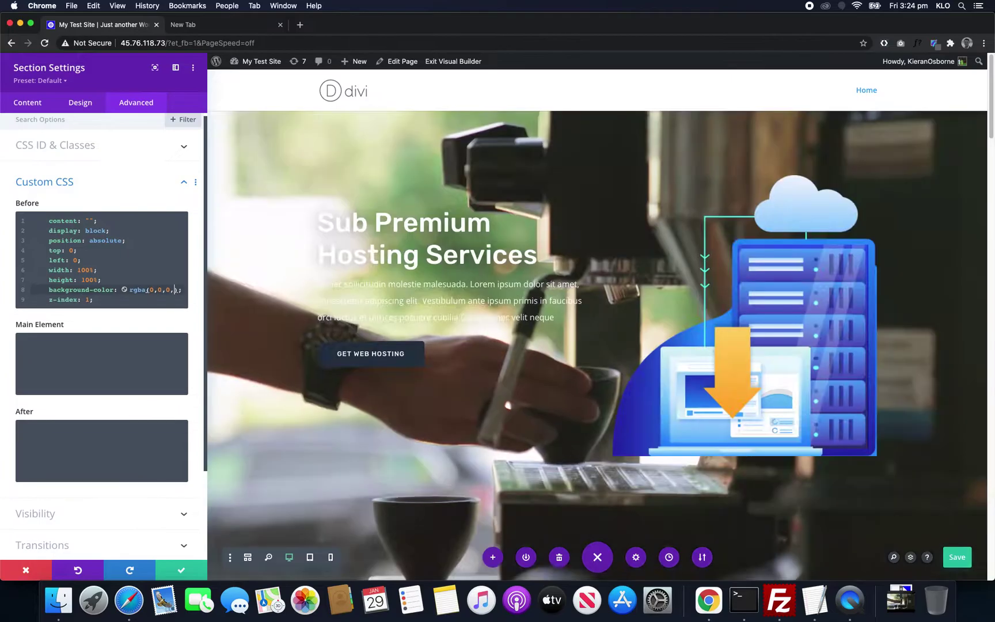
{"action": "type", "text": ".1"}
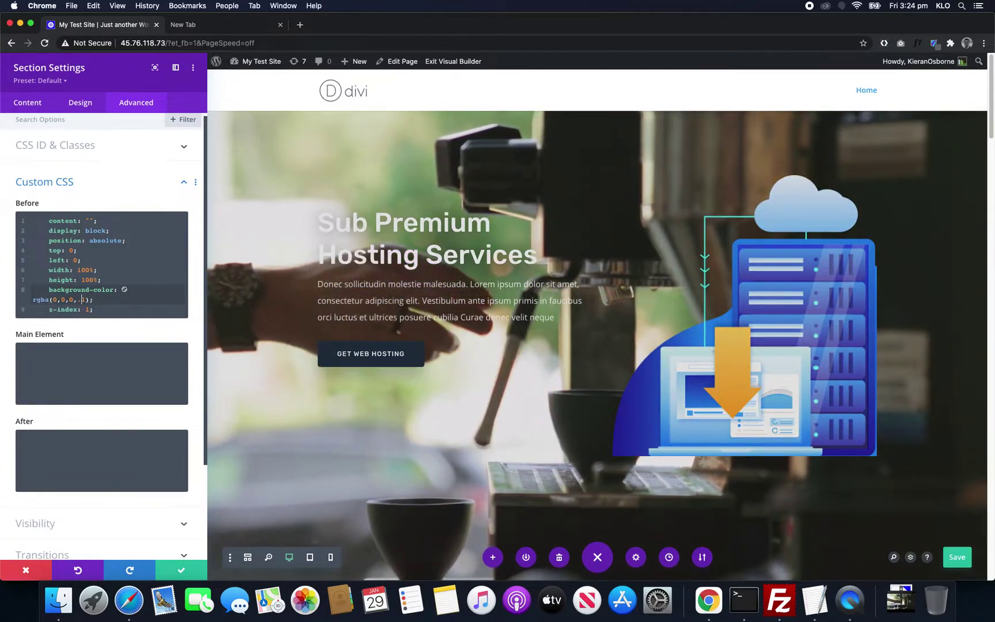
{"action": "key", "text": "BackSpace"}
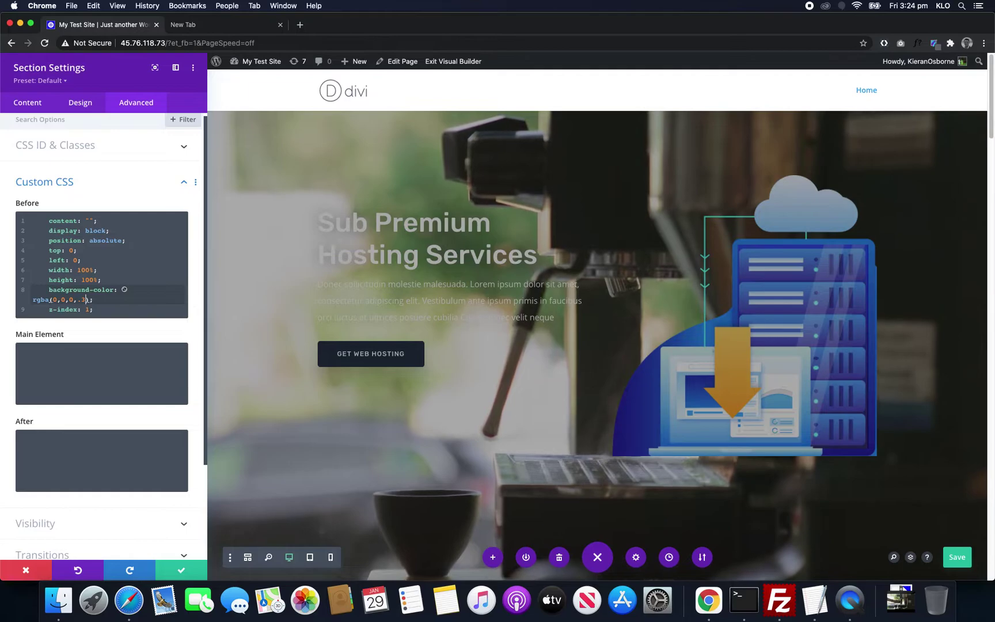
{"action": "left_click", "coordinate": [191, 570]}
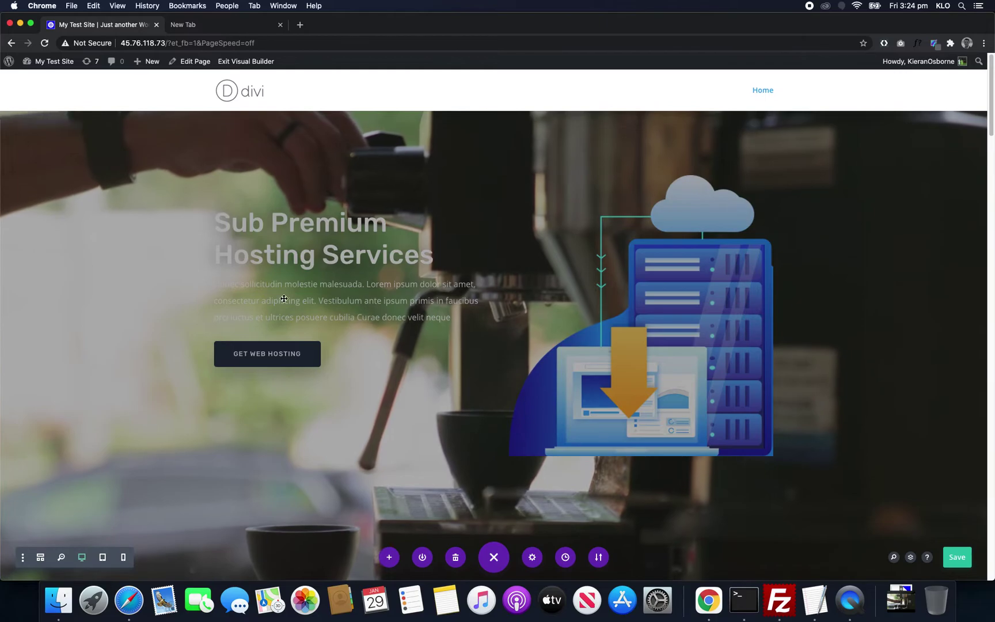
In Wireframe view, give the header's first row a Z Index of 2 and apply.
{"action": "left_click", "coordinate": [266, 221]}
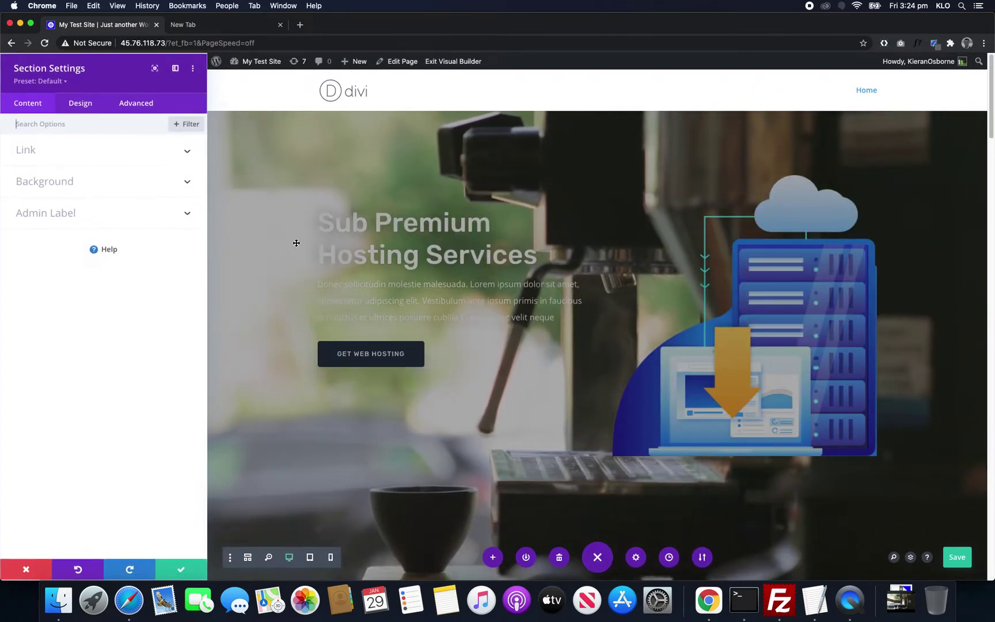
{"action": "left_click", "coordinate": [175, 567]}
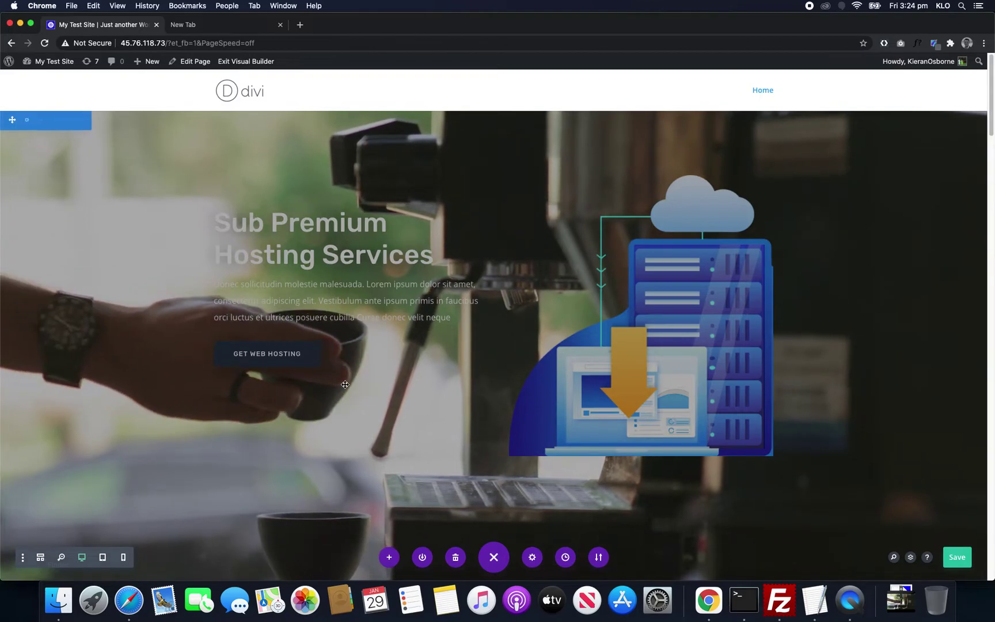
{"action": "left_click", "coordinate": [40, 557]}
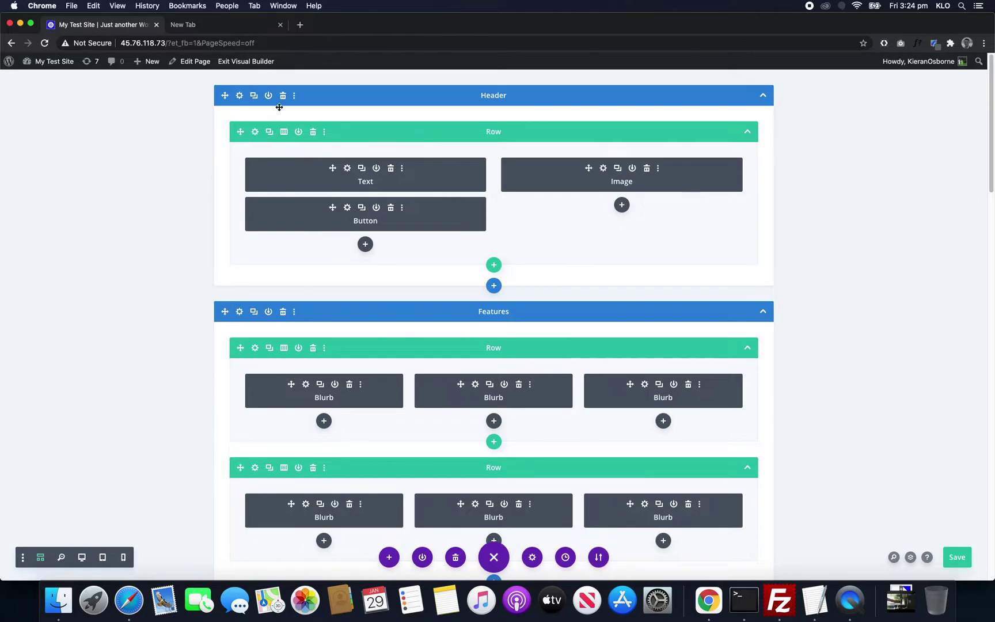
{"action": "left_click", "coordinate": [255, 132]}
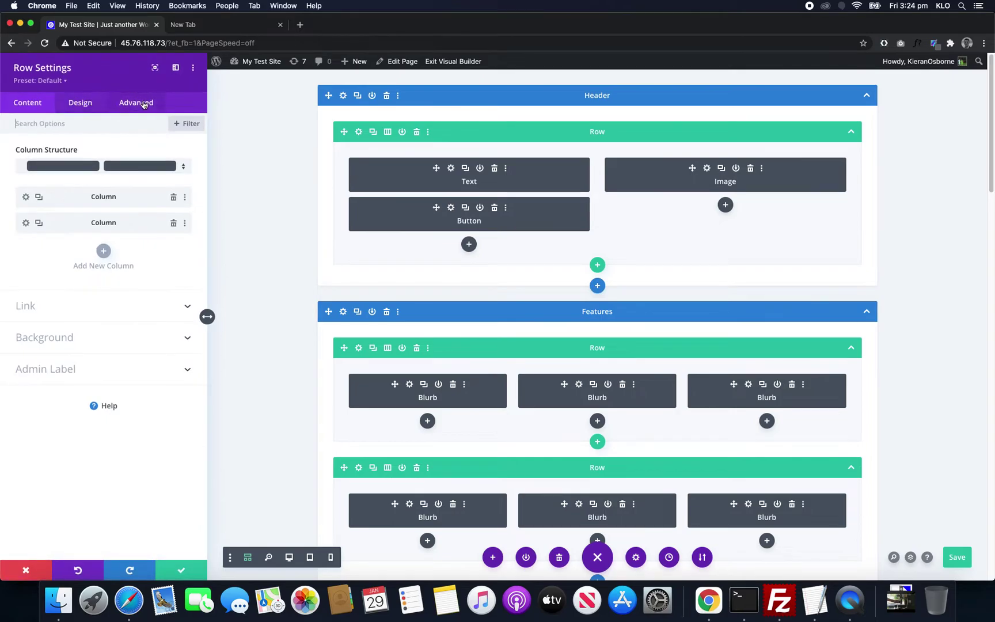
{"action": "left_click", "coordinate": [144, 104]}
{"action": "left_click", "coordinate": [58, 277]}
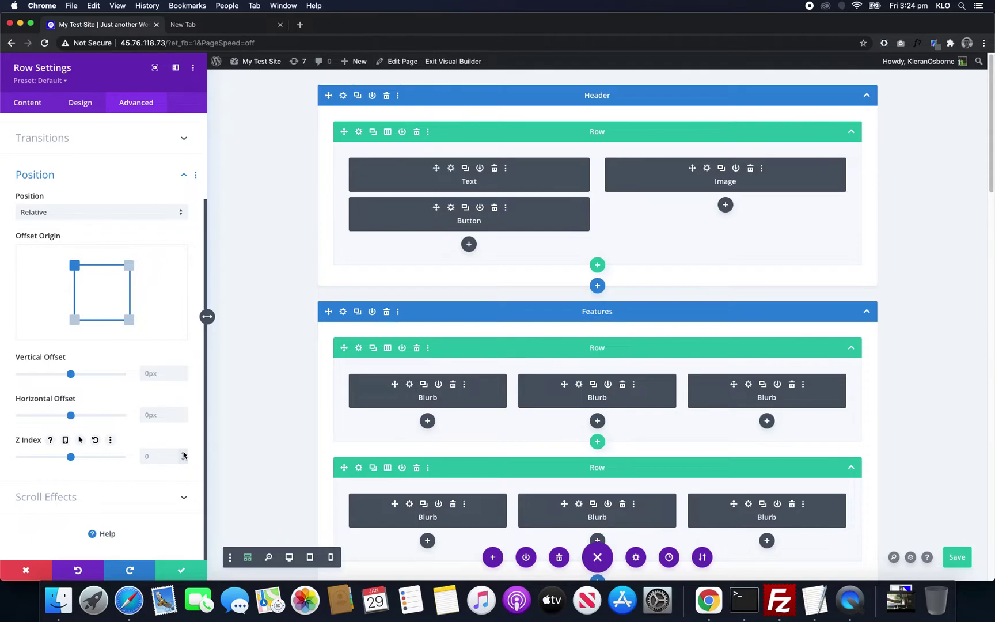
{"action": "left_click", "coordinate": [177, 572]}
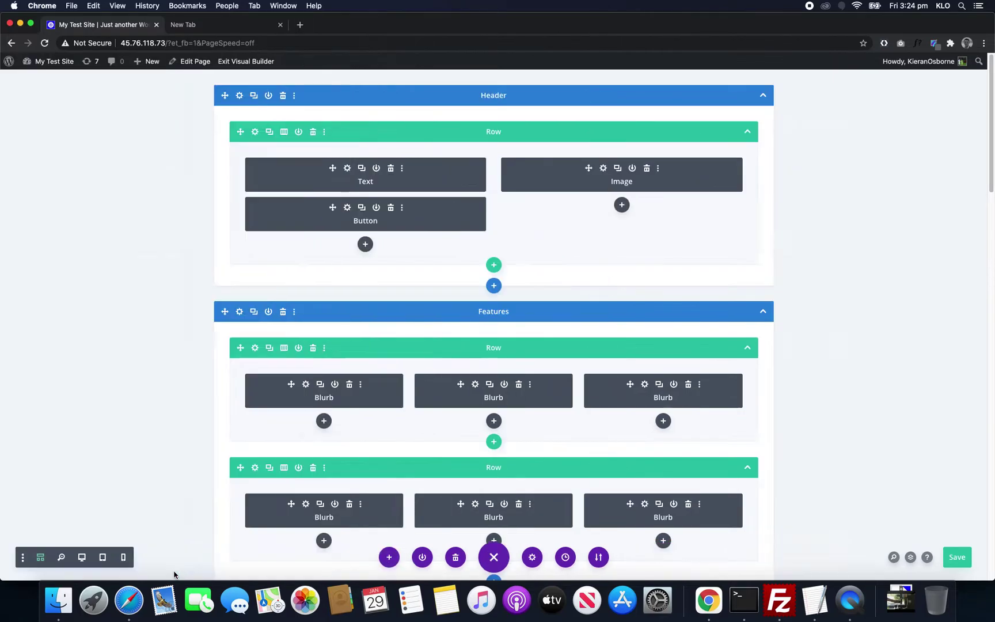
In desktop view, try .5 overlay opacity, restore .3, then save the page.
{"action": "left_click", "coordinate": [82, 558]}
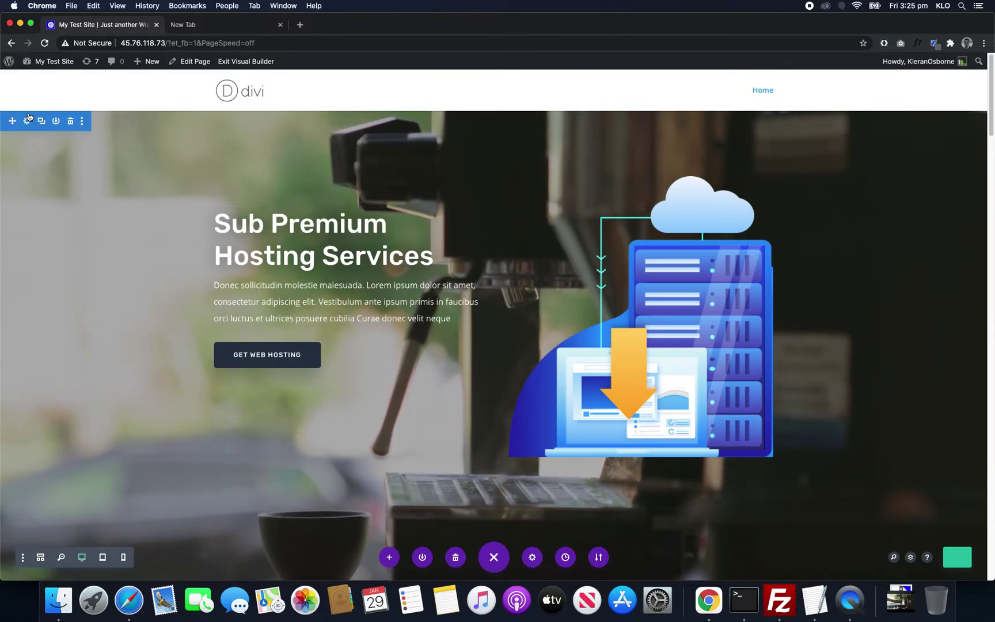
{"action": "left_click", "coordinate": [27, 121]}
{"action": "left_click", "coordinate": [135, 102]}
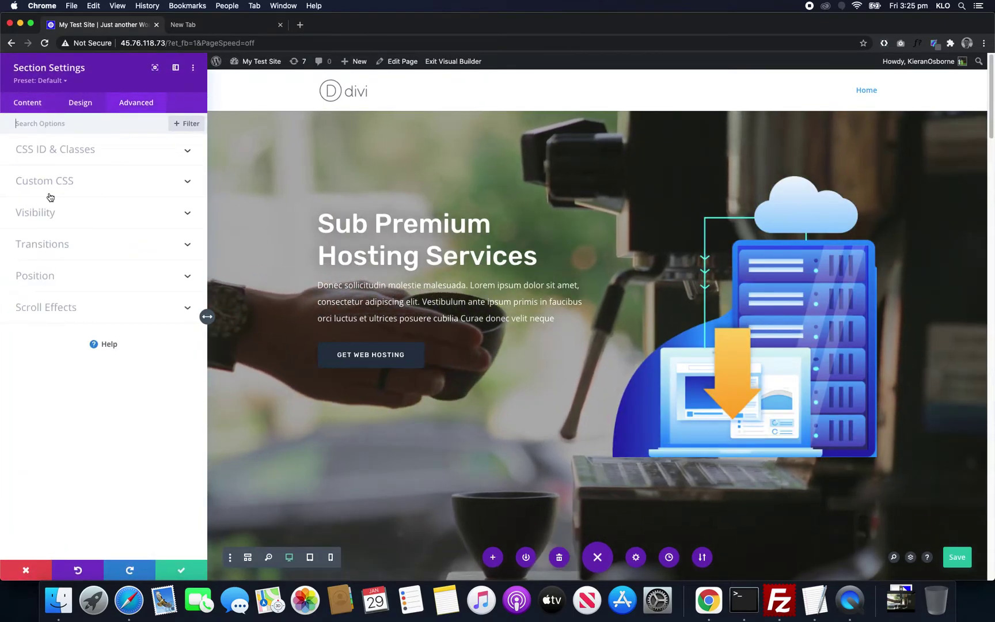
{"action": "left_click", "coordinate": [52, 182]}
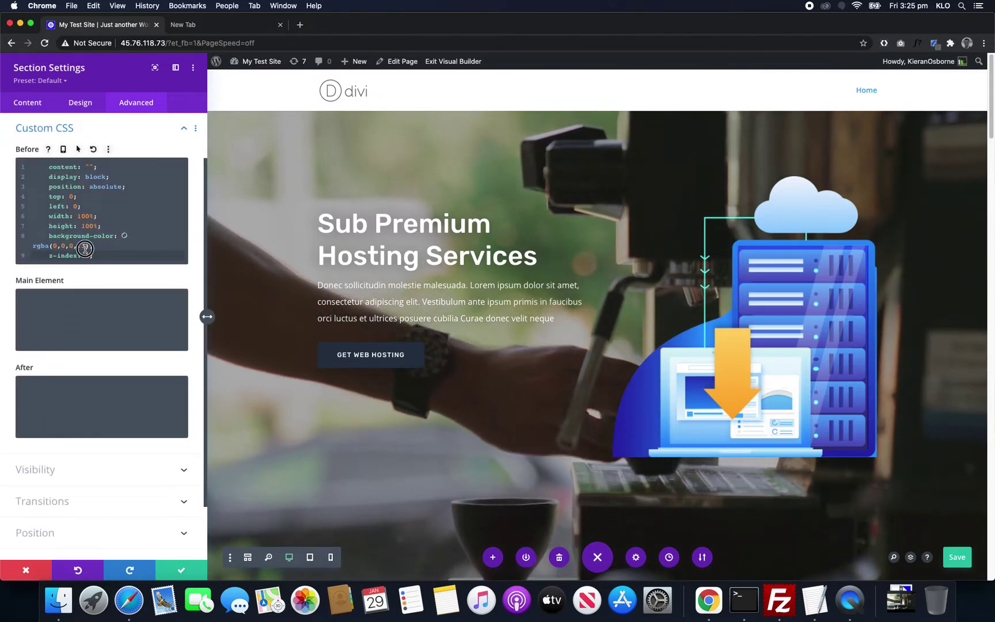
{"action": "type", "text": "5"}
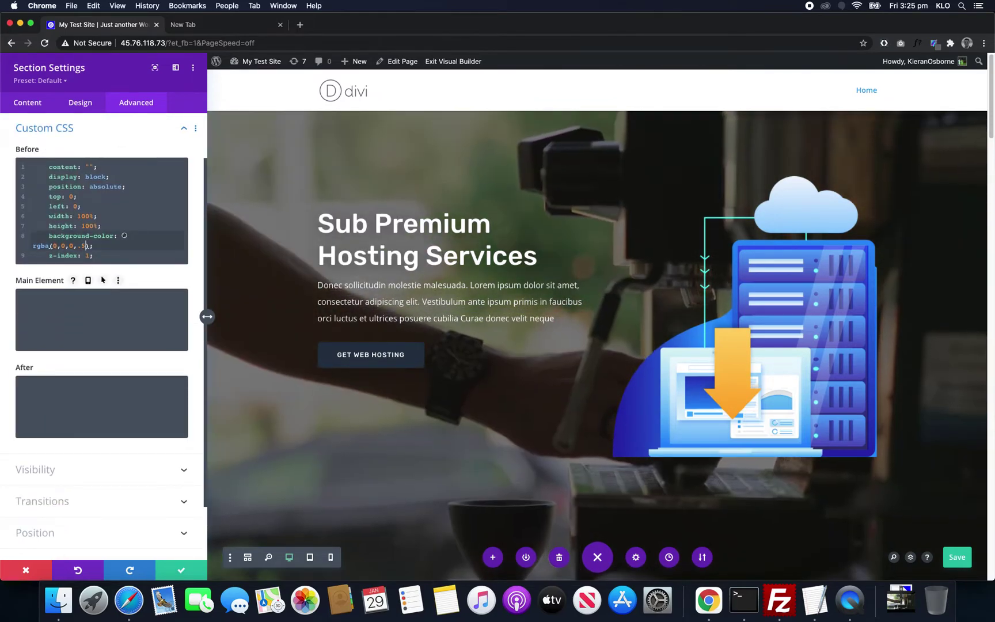
{"action": "key", "text": "BackSpace"}
{"action": "type", "text": "3"}
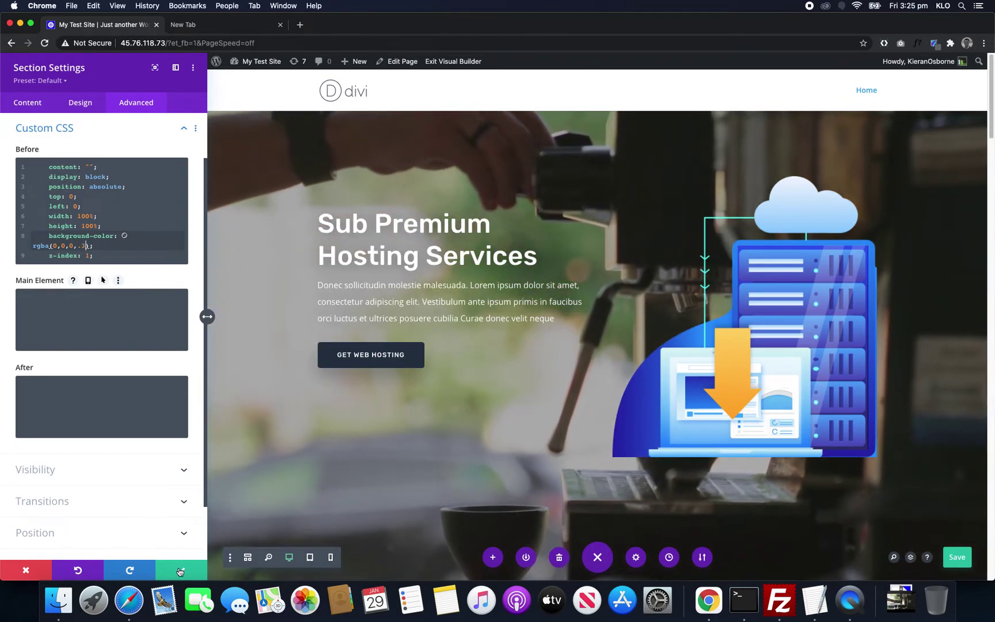
{"action": "key", "text": "Escape"}
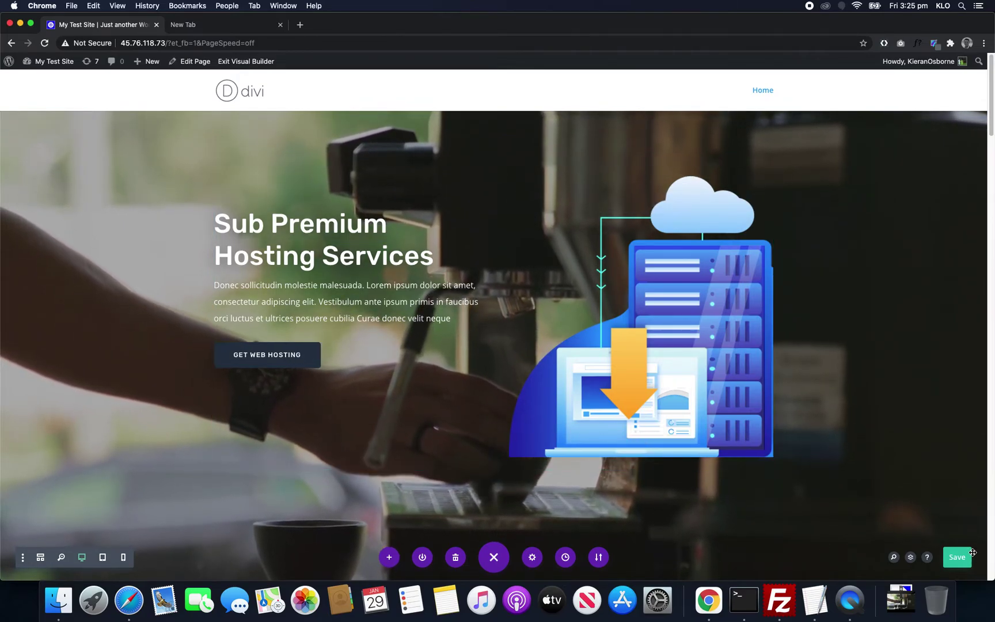
{"action": "left_click", "coordinate": [959, 558]}
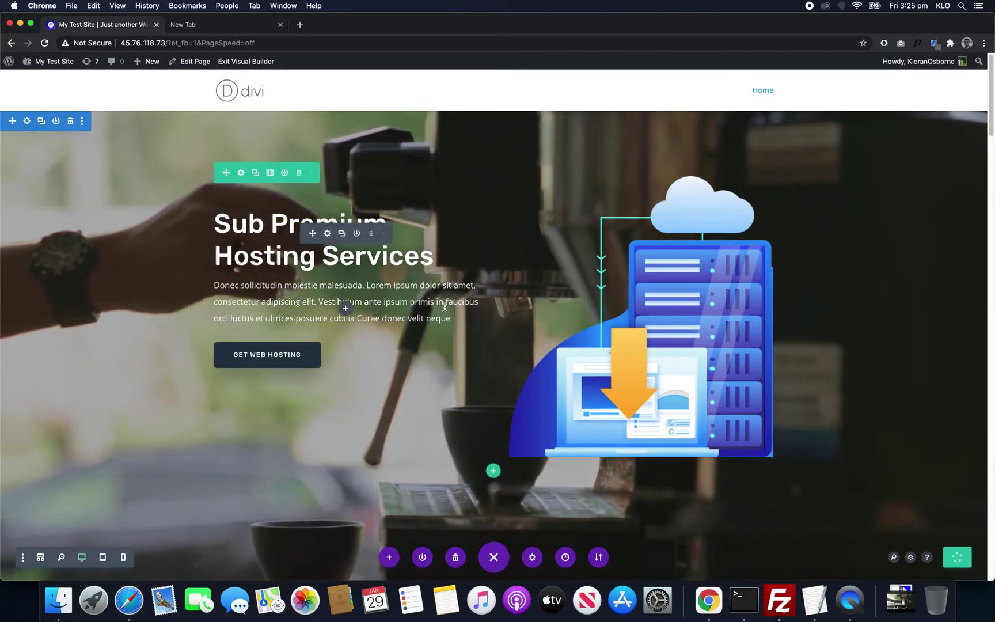
Exit the Visual Builder and check the live hero at 400px mobile width in DevTools.
{"action": "left_click", "coordinate": [224, 65]}
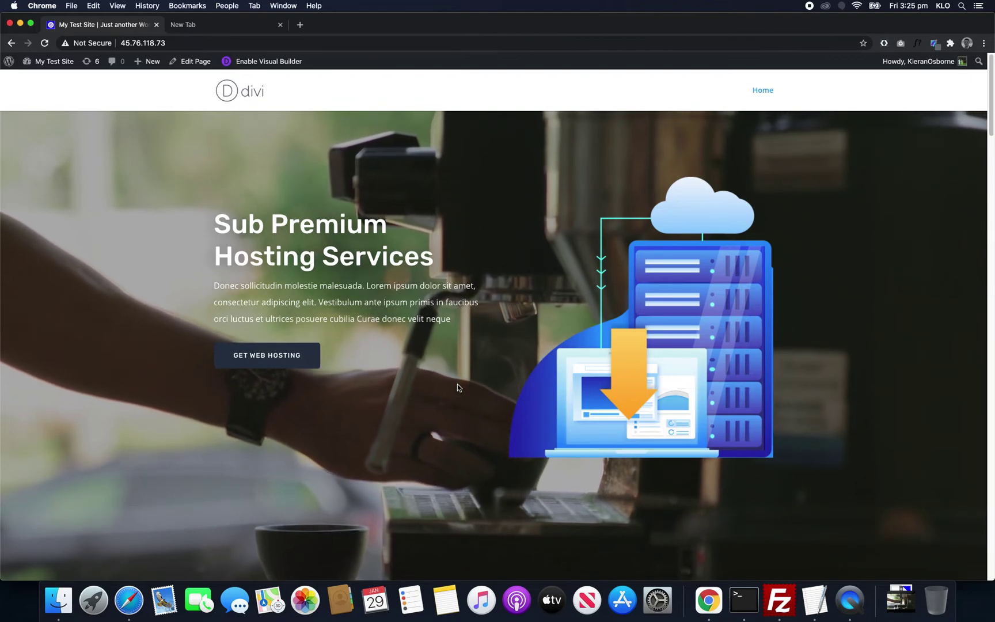
{"action": "key", "text": "super+alt+i"}
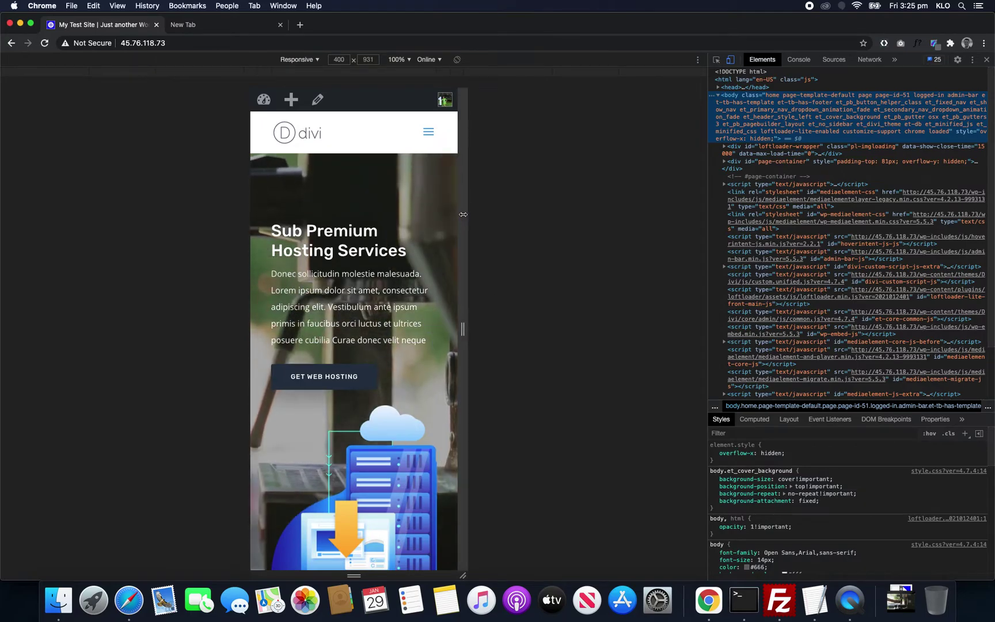
{"action": "key", "text": "super+alt+i"}
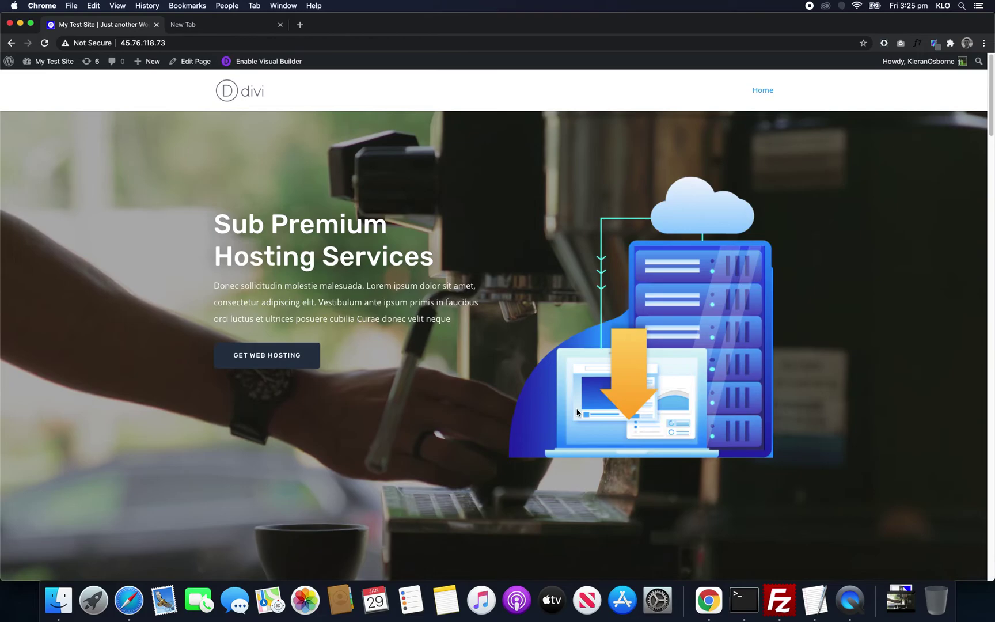
{"action": "left_click_drag", "start_coordinate": [200, 229], "coordinate": [545, 339]}
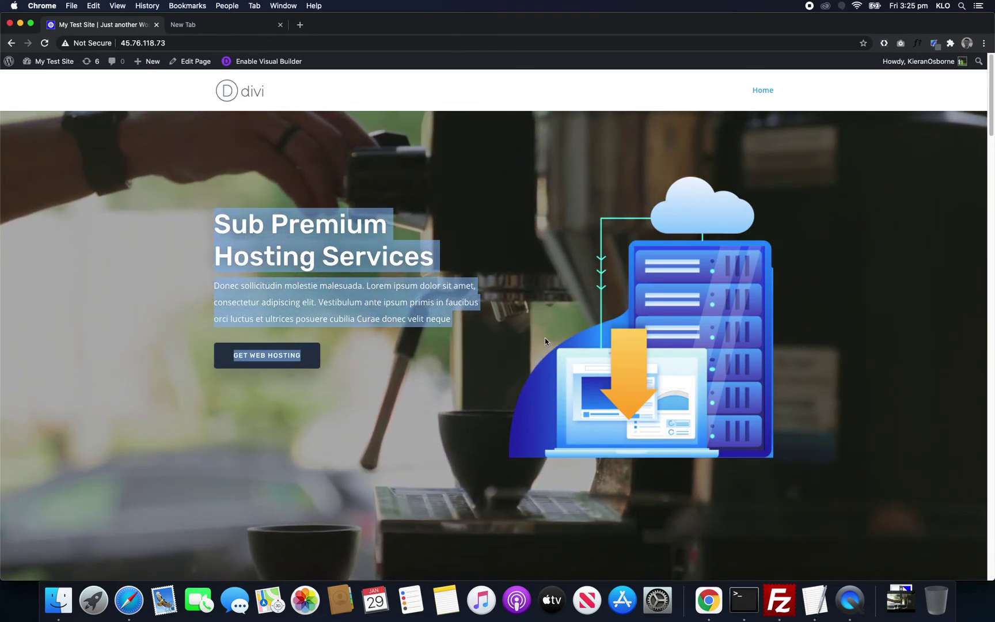
{"action": "left_click", "coordinate": [474, 320]}
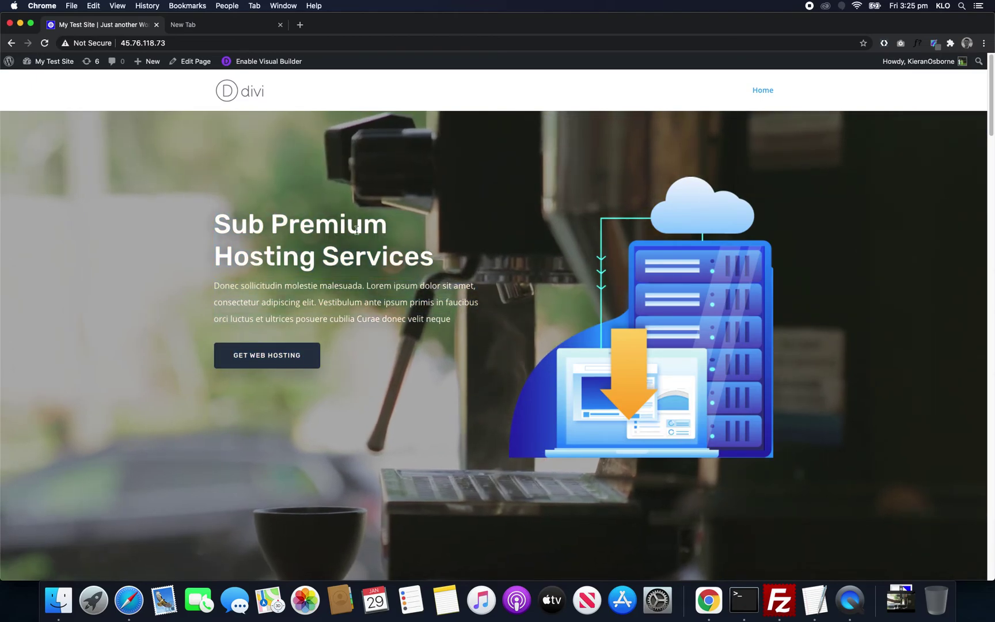